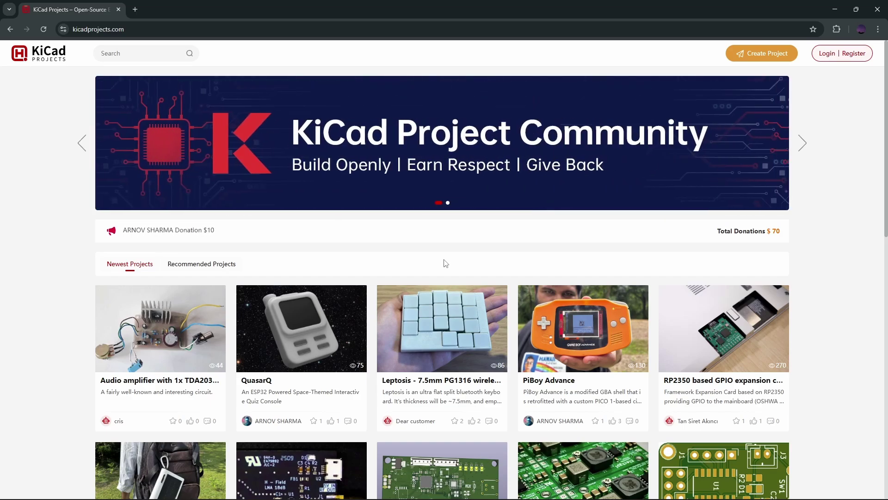
scroll(445, 263, "down", 5)
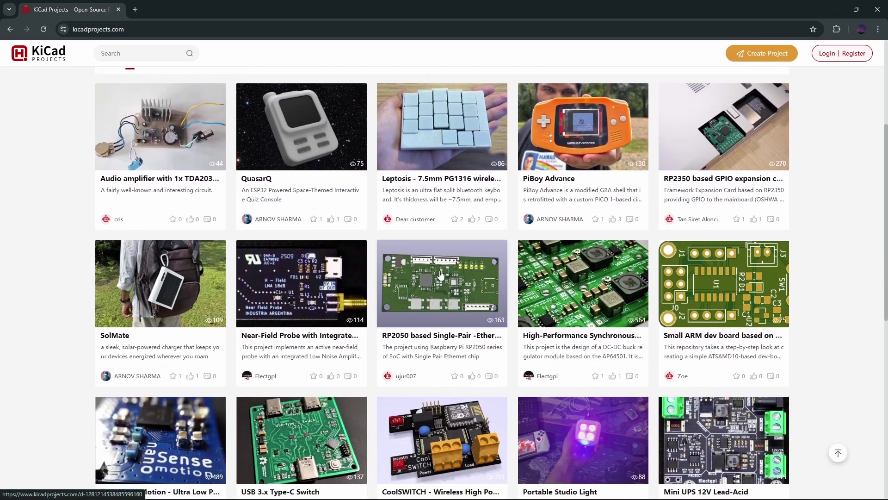
scroll(445, 263, "down", 5)
scroll(441, 273, "down", 2)
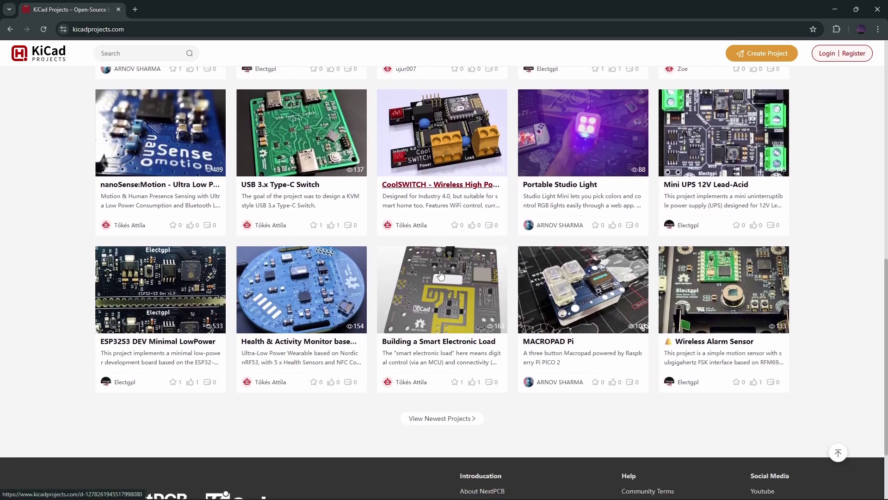
Step: Open the PiBoy Advance project page from the KiCad Projects homepage
left_click(441, 274)
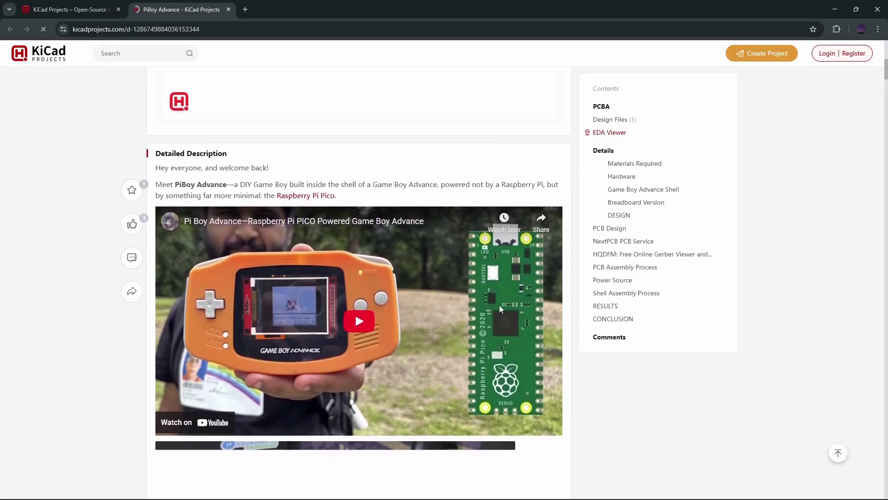
scroll(498, 305, "down", 5)
scroll(499, 305, "down", 5)
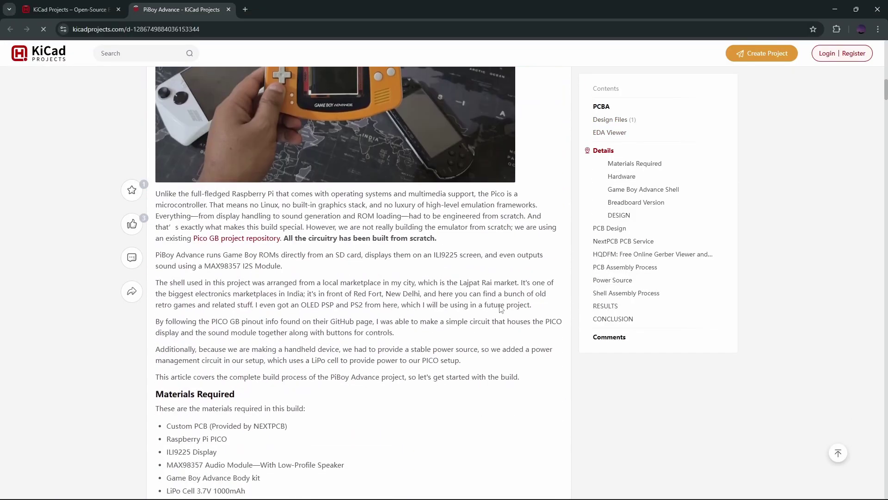
scroll(499, 304, "down", 5)
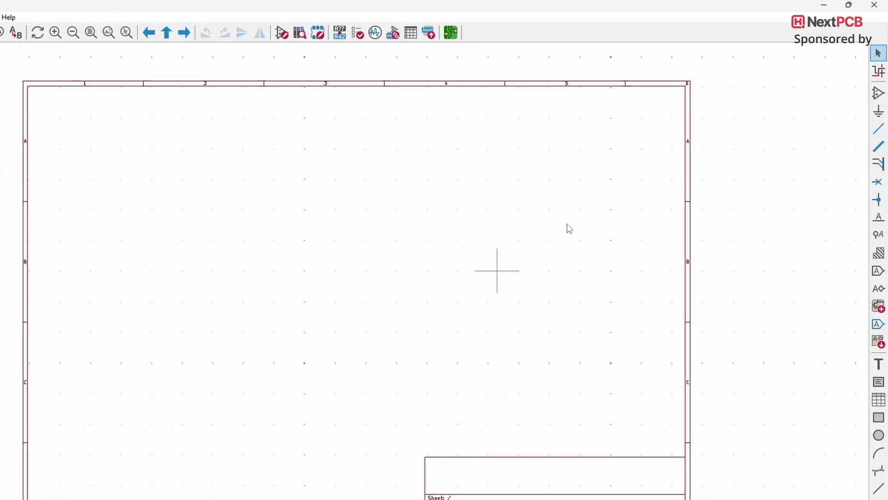
Step: Place the generic resistor R on the Trial sheet and change its value to 1K
left_click(879, 93)
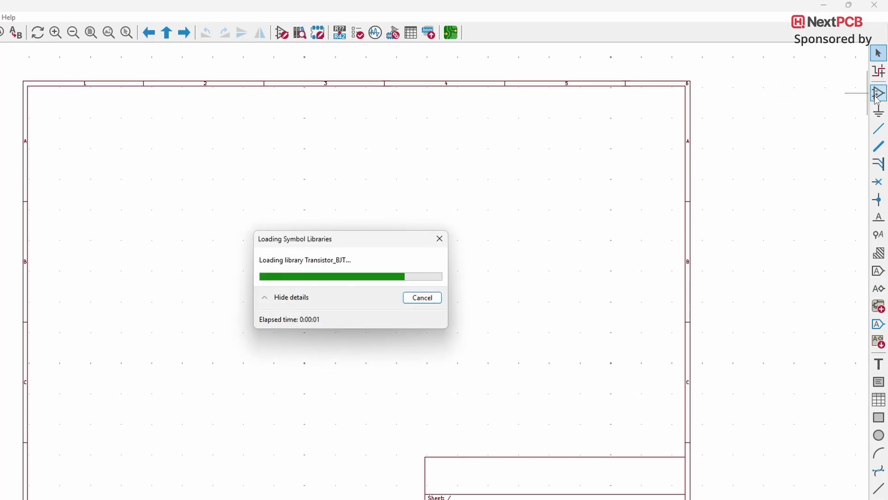
type("r")
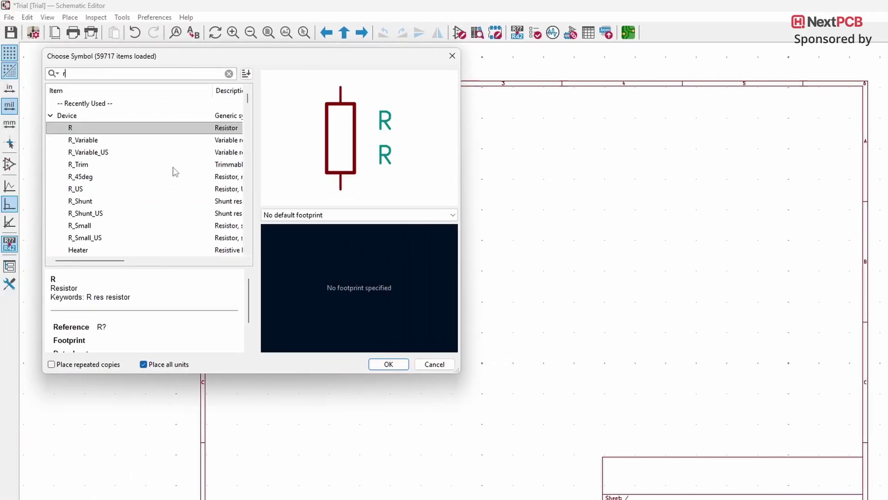
double_click(82, 130)
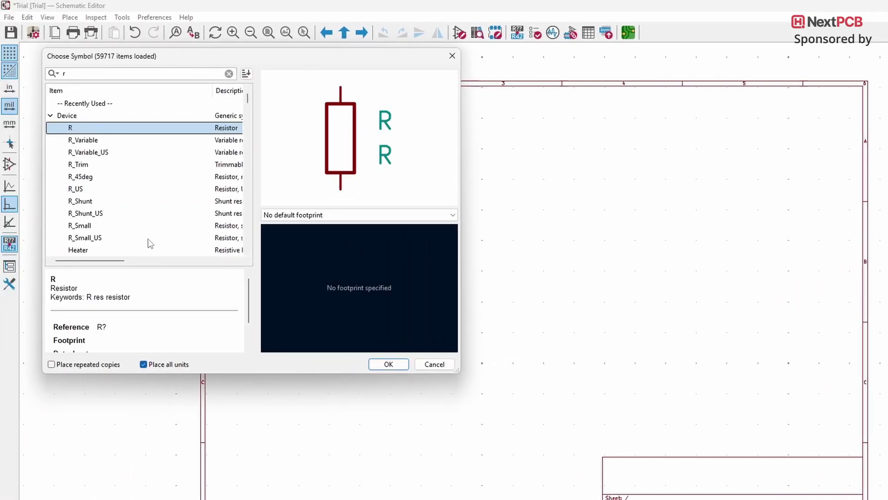
left_click(488, 217)
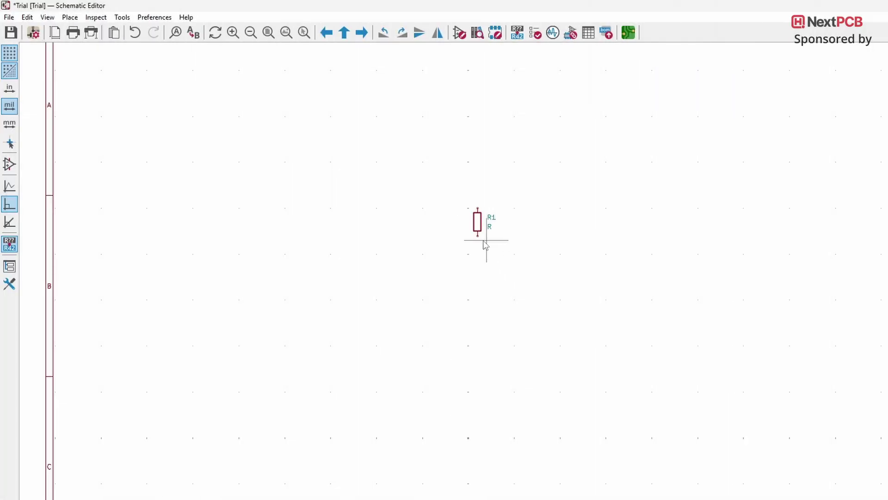
double_click(478, 222)
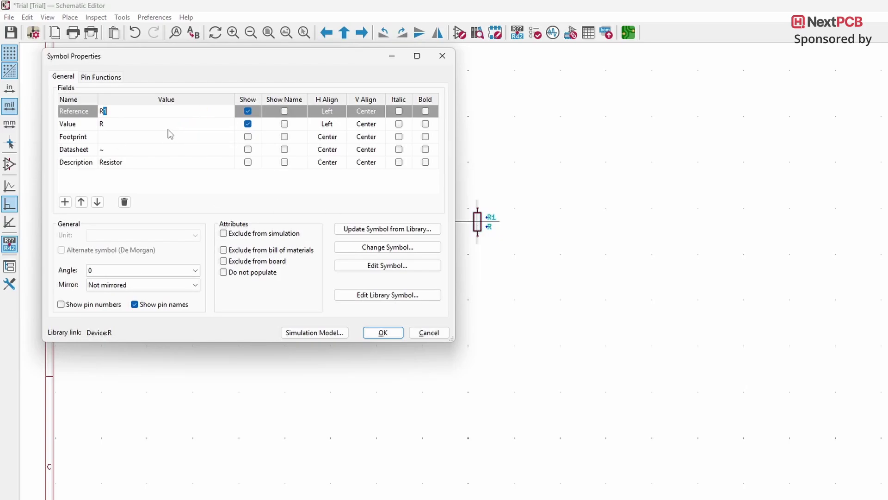
double_click(153, 125)
key("BackSpace")
type("1K")
left_click(382, 333)
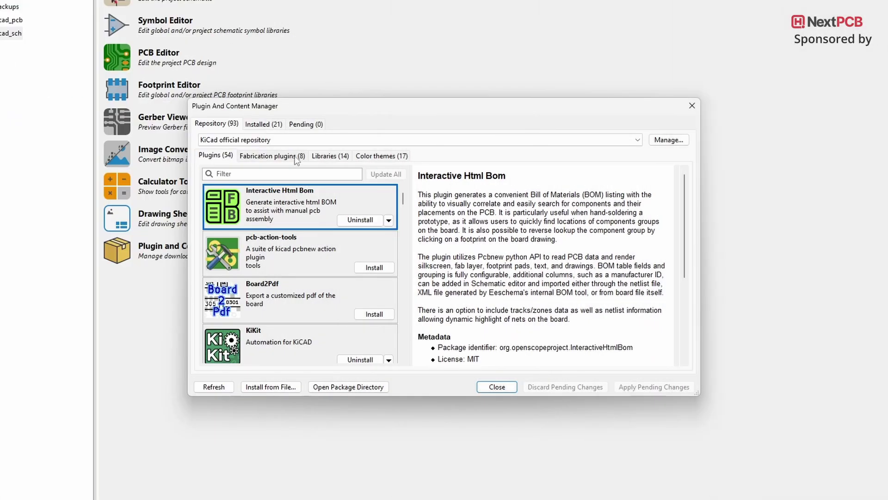
Step: In the Libraries category, view Alternate Kicad Library details, then Simple Libraries details
left_click(327, 156)
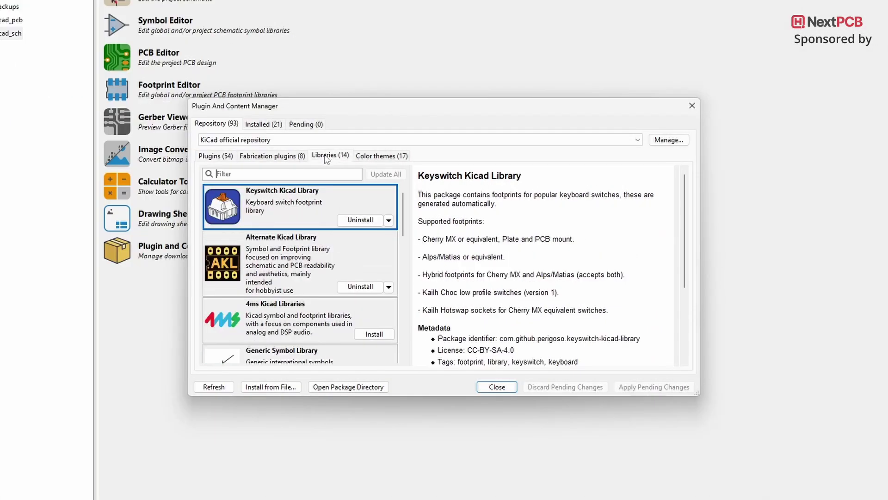
left_click(346, 261)
scroll(407, 250, "down", 2)
scroll(408, 278, "down", 6)
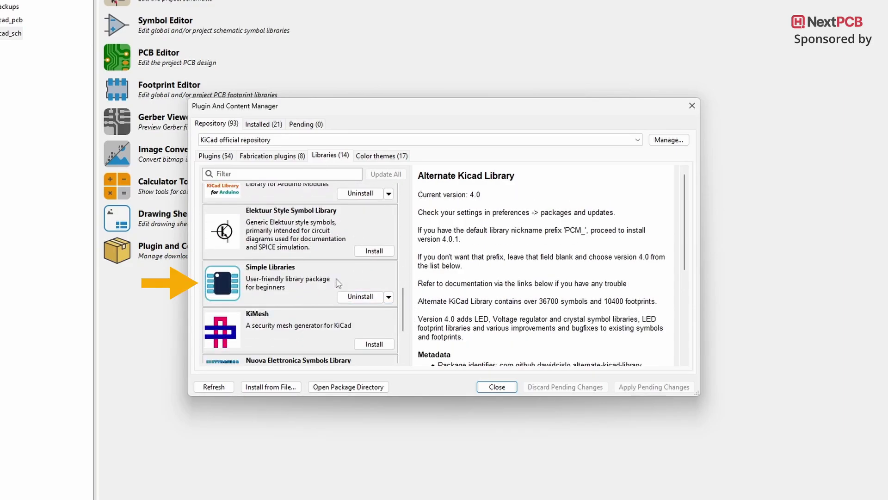
left_click(345, 281)
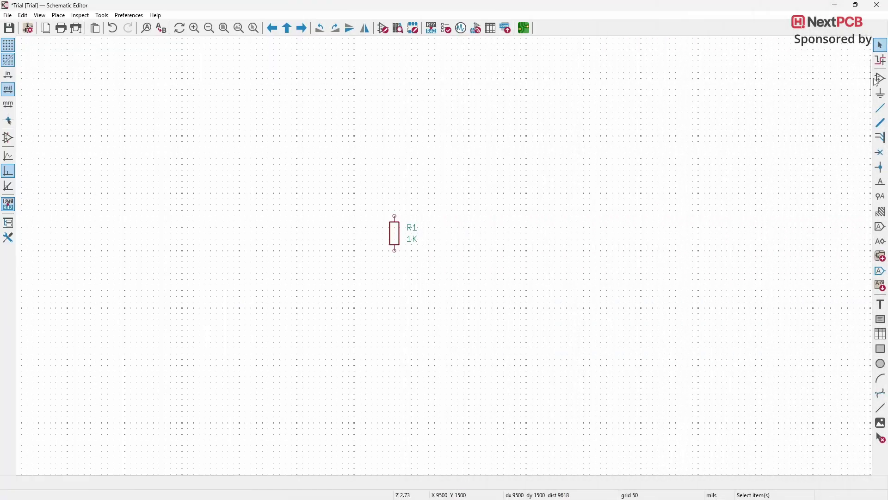
Step: Search '1K' and place the PCM_SL_Resistors 1k resistor as R2, right of R1
left_click(879, 79)
left_click(648, 263)
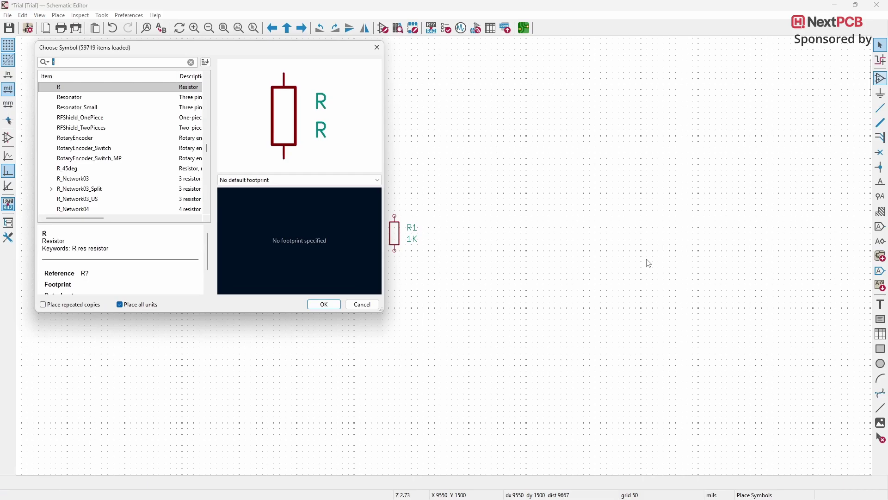
type("r")
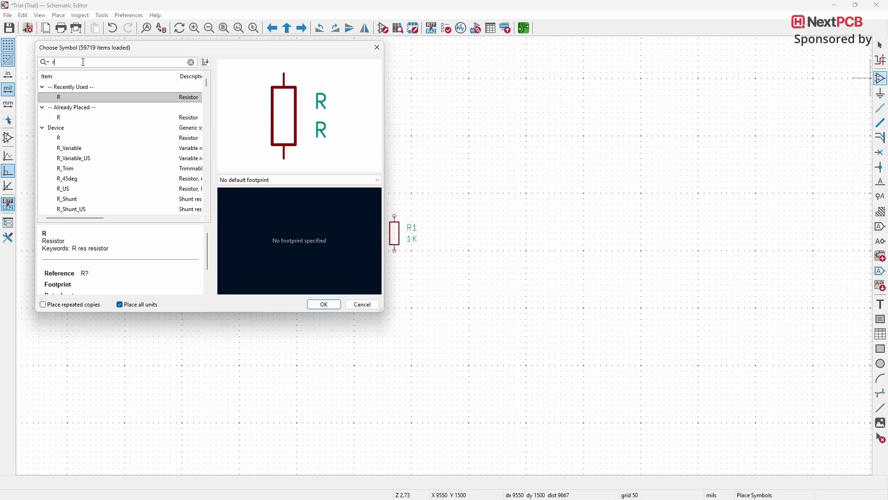
key("BackSpace")
type("1K")
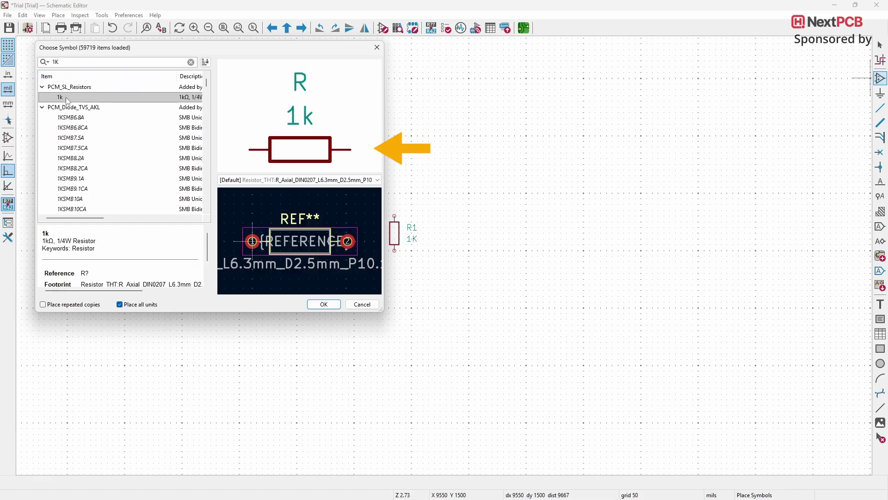
left_click(324, 305)
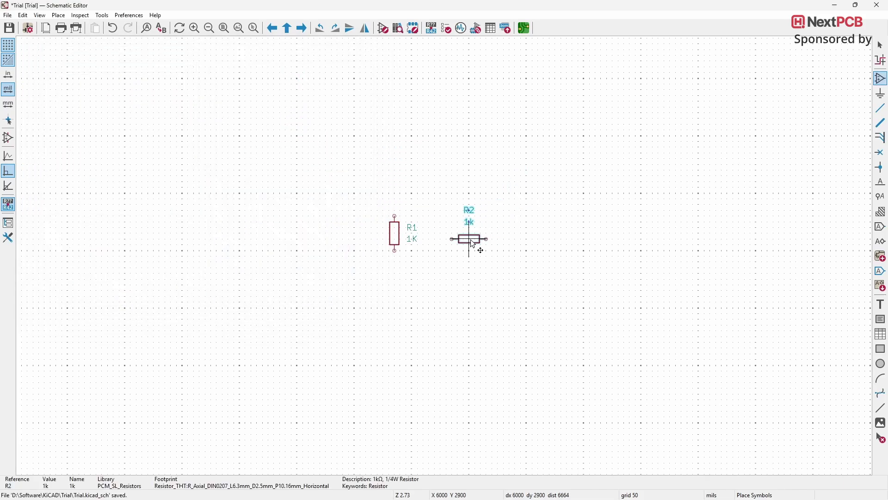
left_click(452, 239)
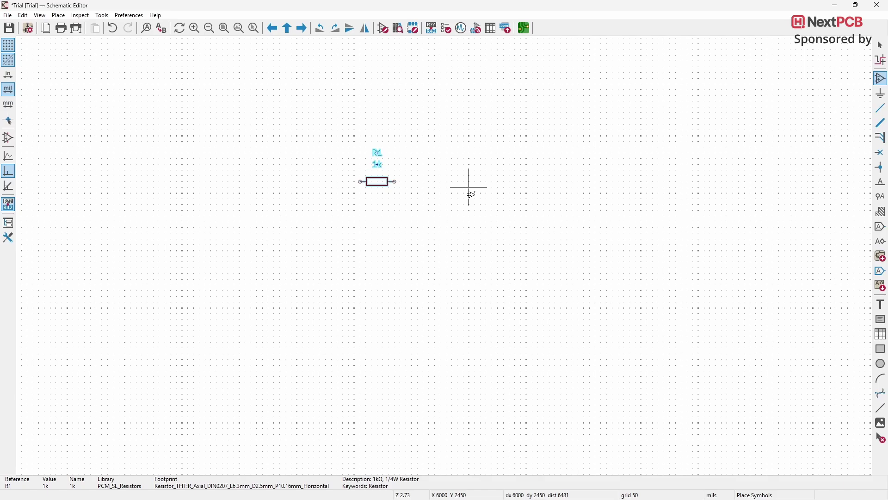
Step: Place another Simple Libraries 1k resistor, R2, to the right of R1
key("Escape")
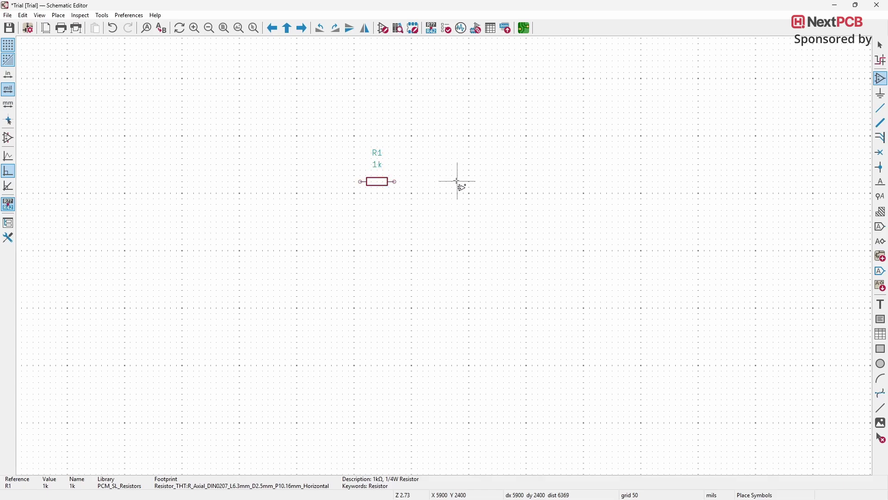
key("a")
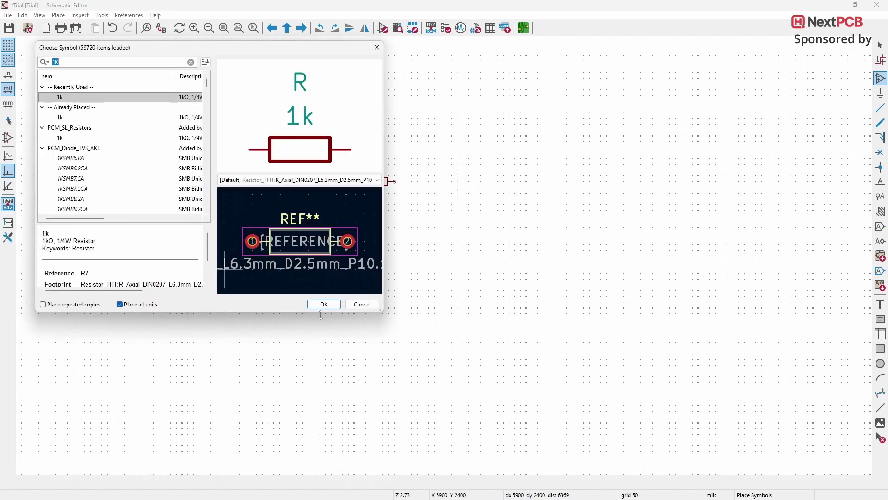
left_click(324, 304)
left_click(456, 182)
Step: Duplicate R1 with Ctrl+D and drop the copy, R3, just below it
key("Escape")
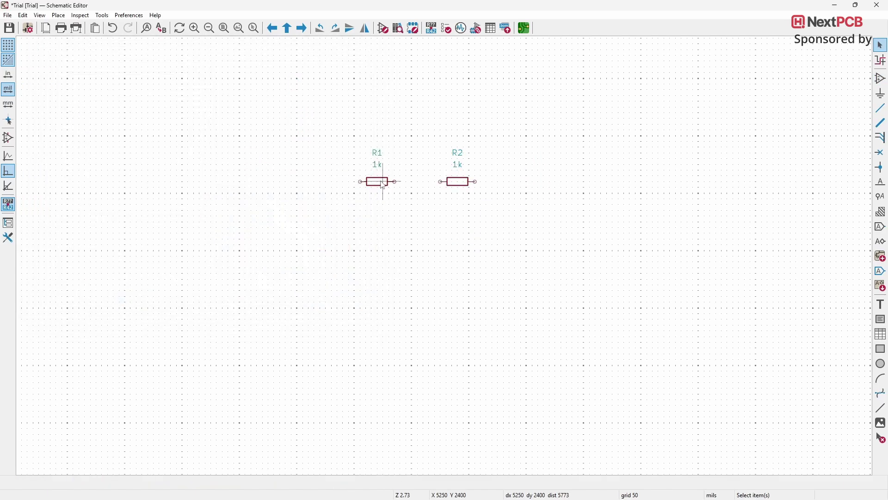
left_click(382, 183)
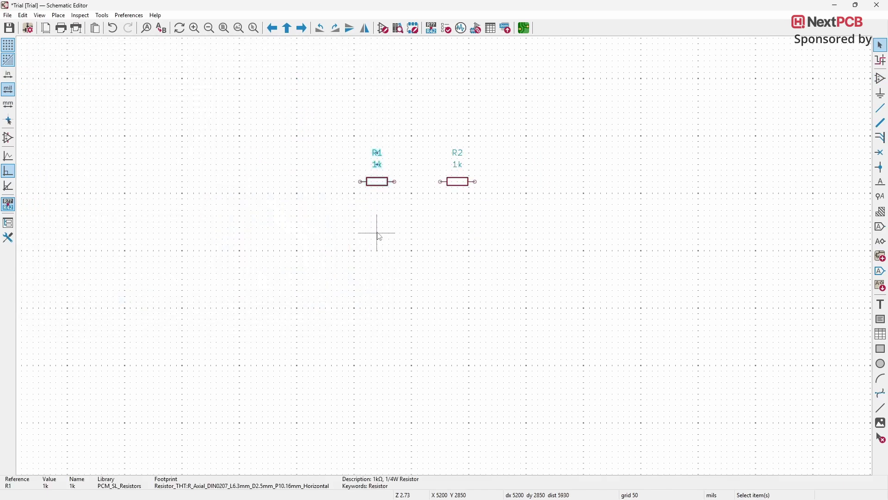
key("ctrl+d")
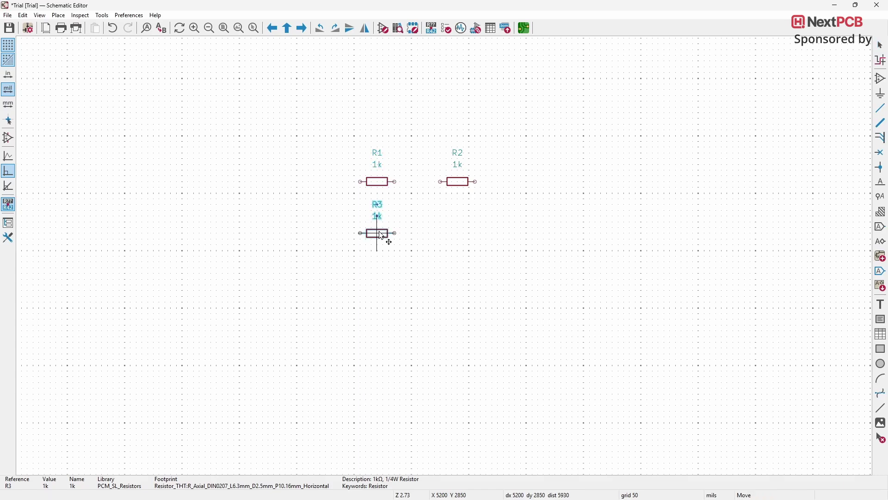
left_click(386, 240)
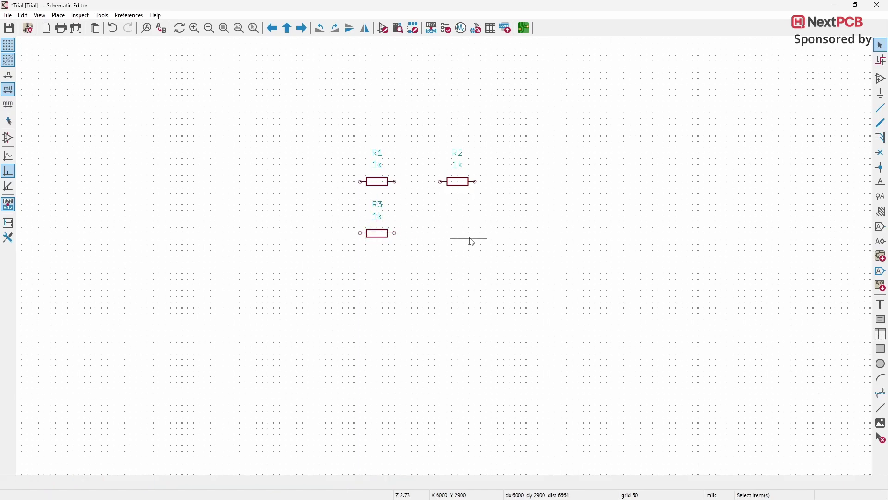
Step: With repeat placement on, place 1k resistors R4, R5, R6, R7 and R8 in a row
left_click(880, 78)
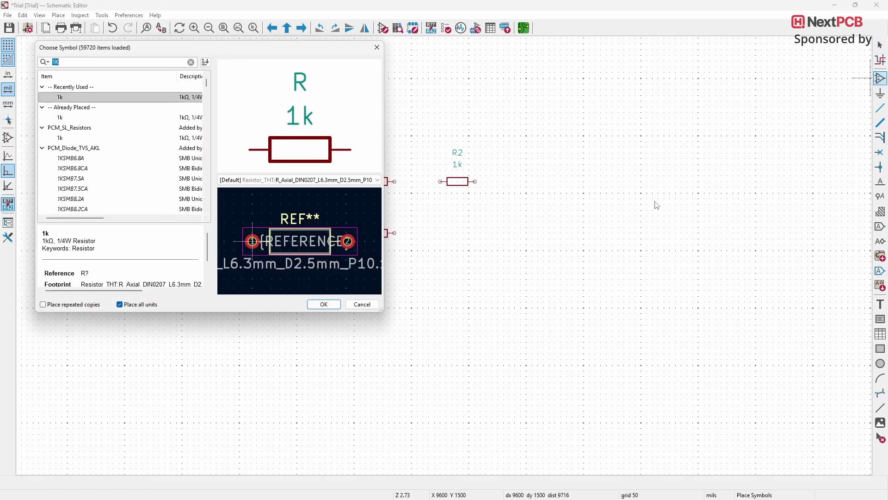
left_click(44, 305)
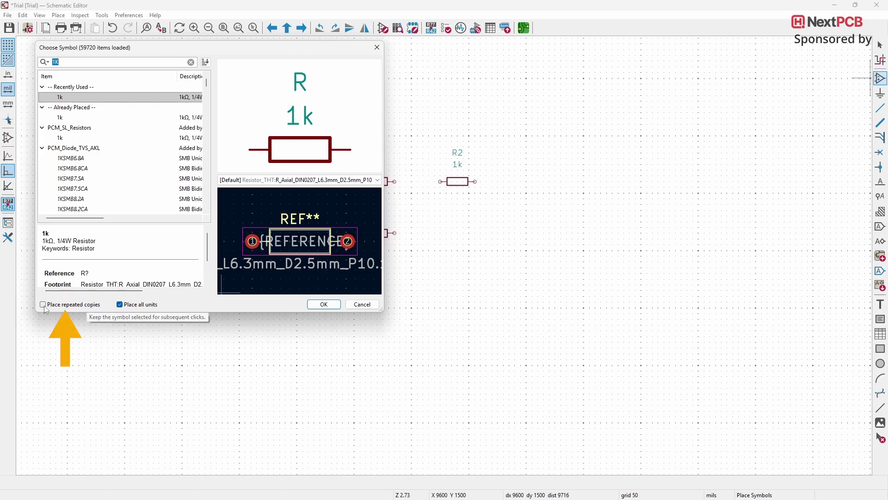
left_click(323, 304)
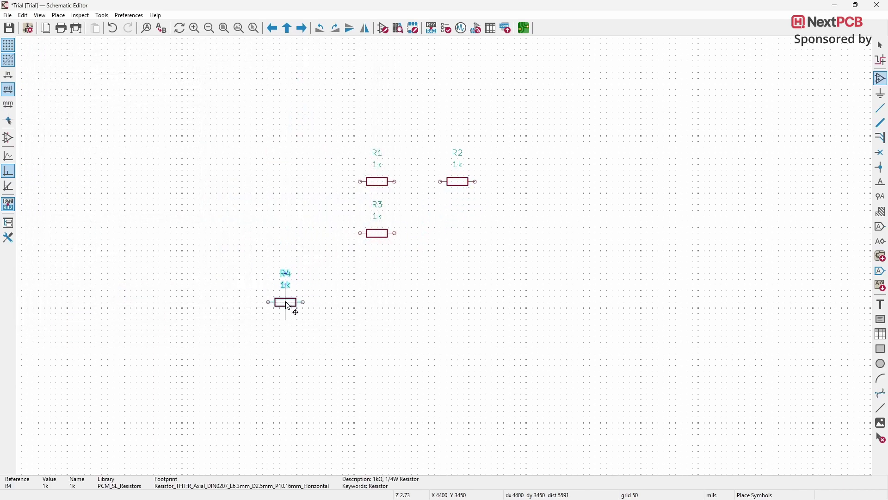
left_click(286, 303)
left_click(354, 302)
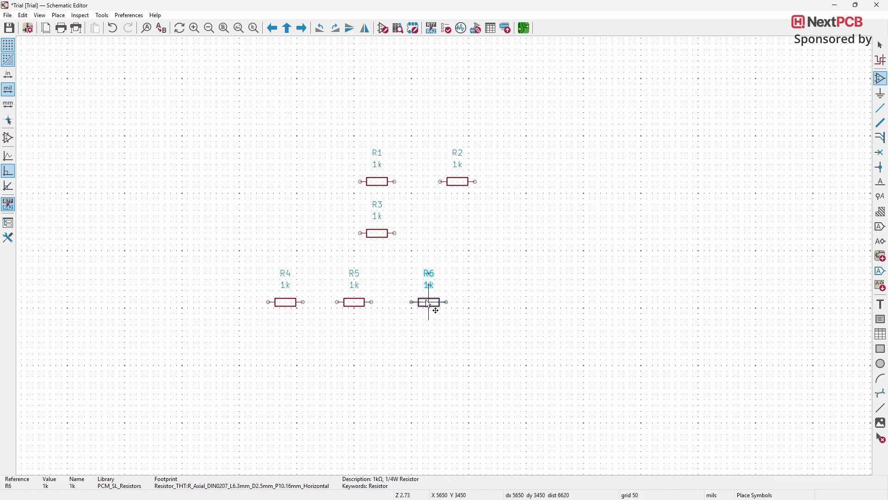
left_click(412, 302)
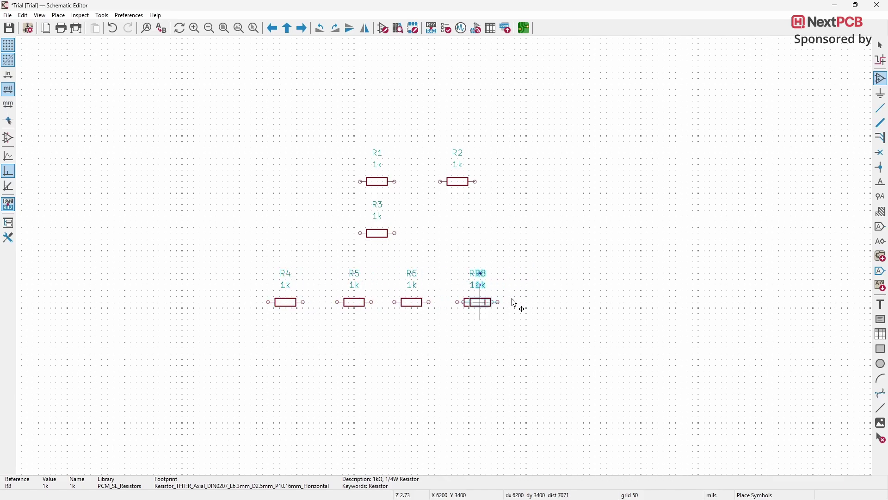
left_click(474, 302)
left_click(538, 302)
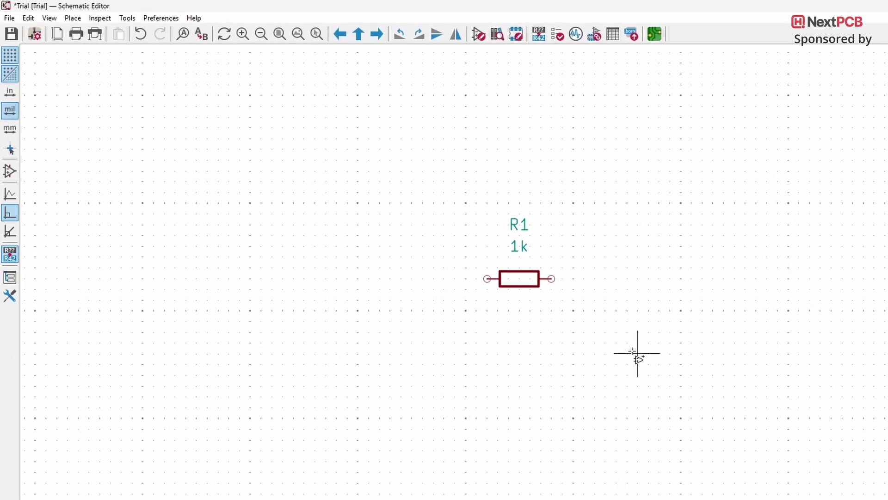
Step: Show the Hotkeys page in the Preferences window
left_click(161, 19)
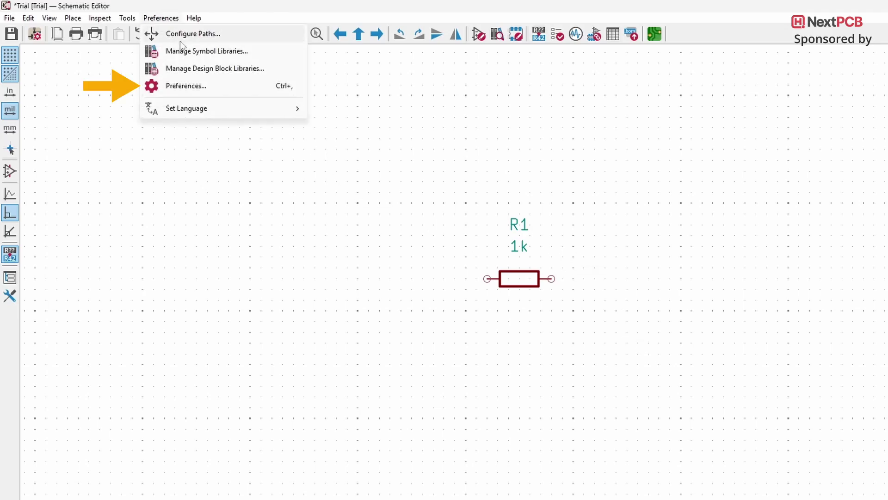
left_click(185, 86)
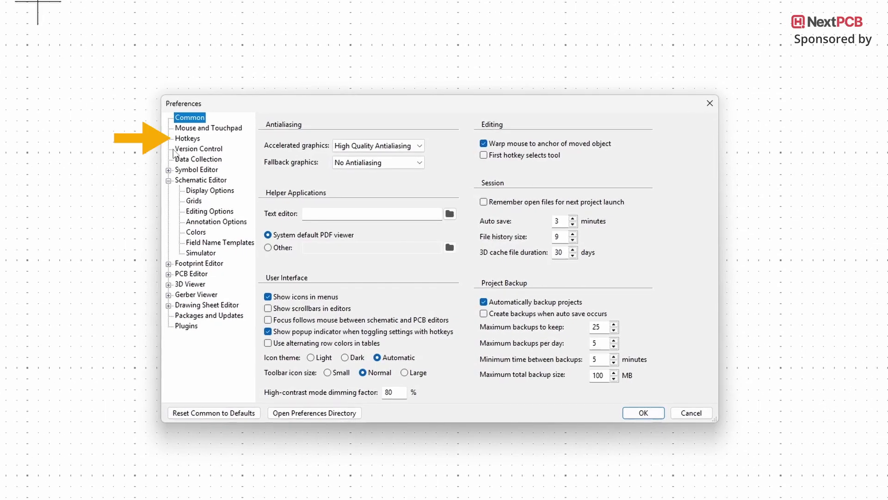
left_click(188, 139)
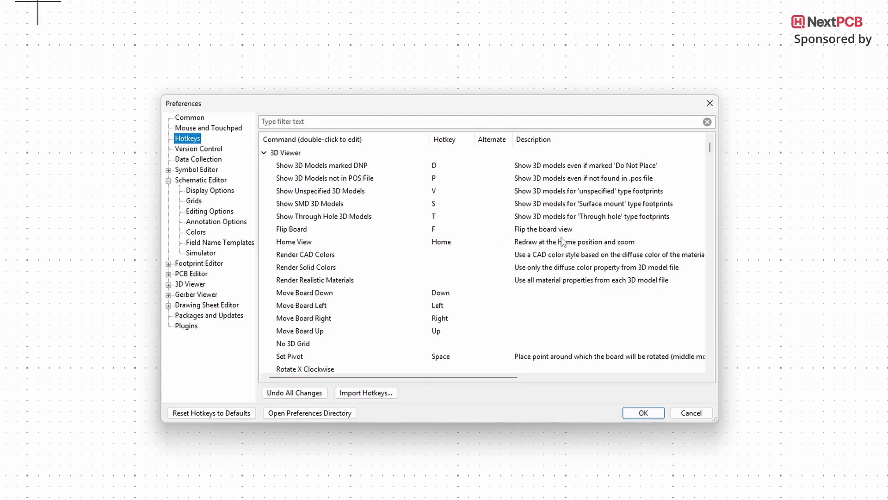
left_click_drag(710, 148, 709, 306)
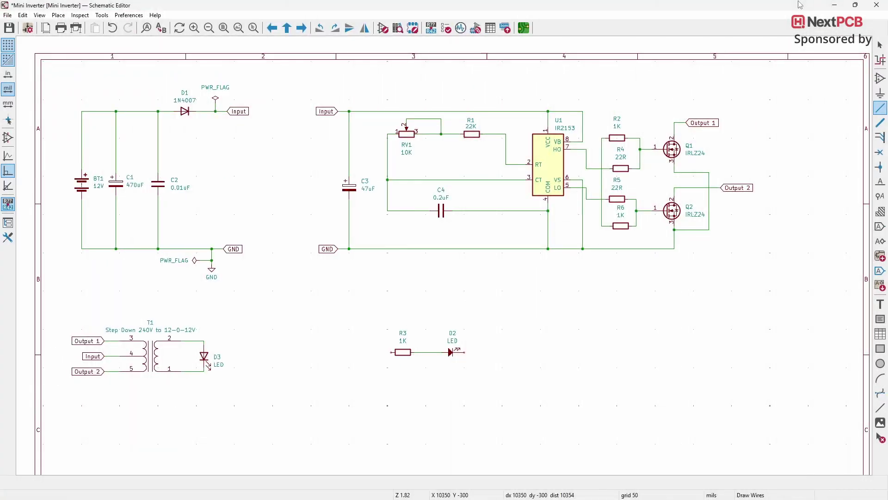
Step: Place a copy of the Input global label left of R3 and wire it to R3
key("Escape")
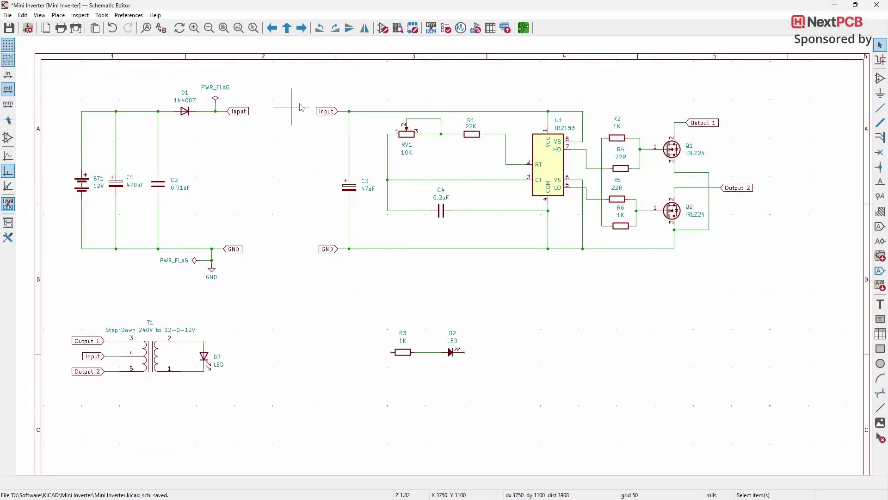
key("c")
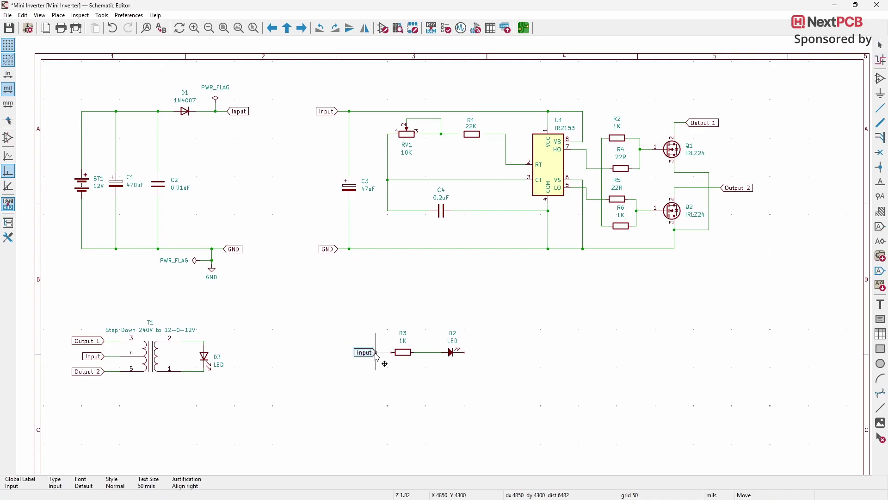
left_click(373, 354)
left_click(879, 106)
left_click(375, 352)
left_click(394, 352)
key("Escape")
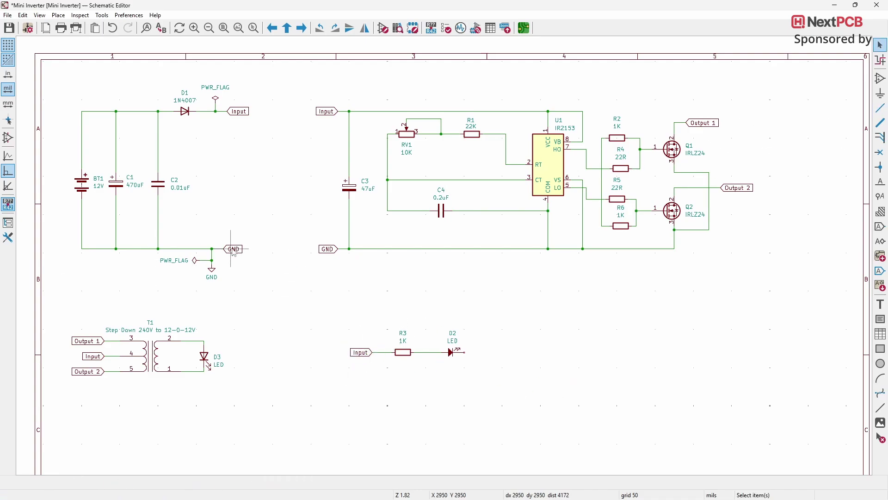
Step: Copy the GND label to the right of D2 and wire D2's cathode to it
left_click(235, 248)
key("ctrl+c")
key("ctrl+v")
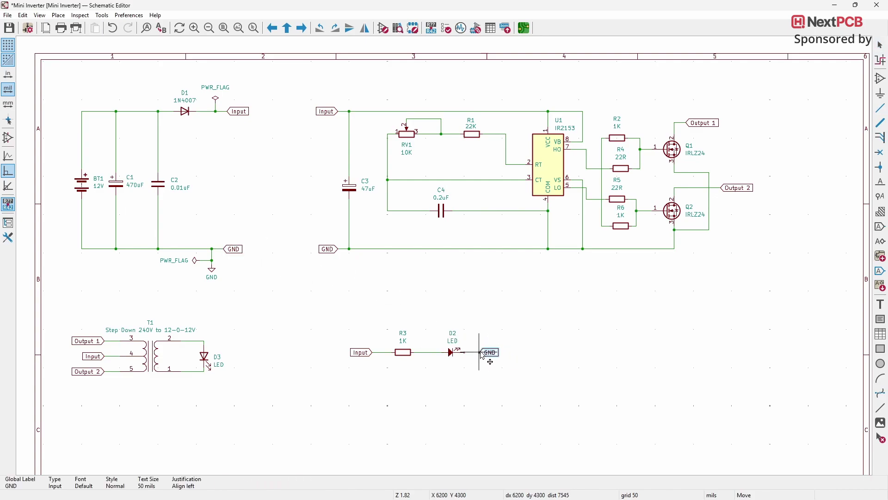
left_click(482, 356)
left_click(880, 106)
left_click(464, 352)
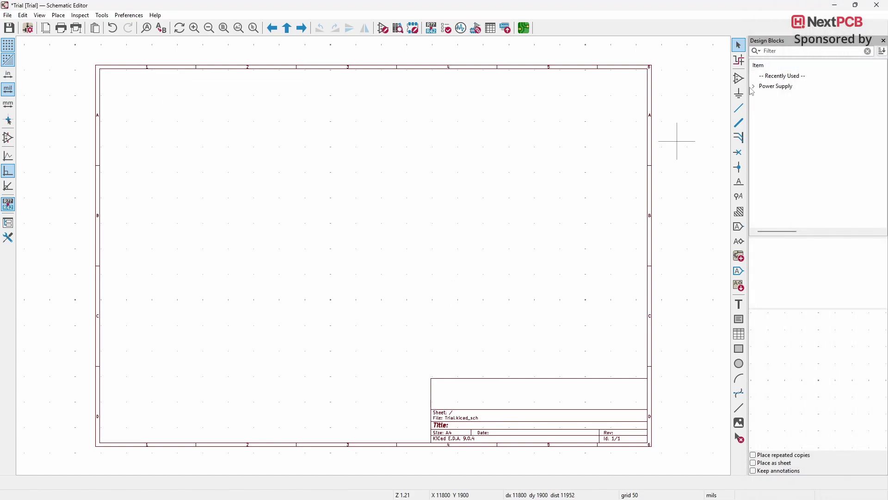
Step: Place the 12V DC Power Supply block top left and the transformer 78XX block beside it
left_click(754, 86)
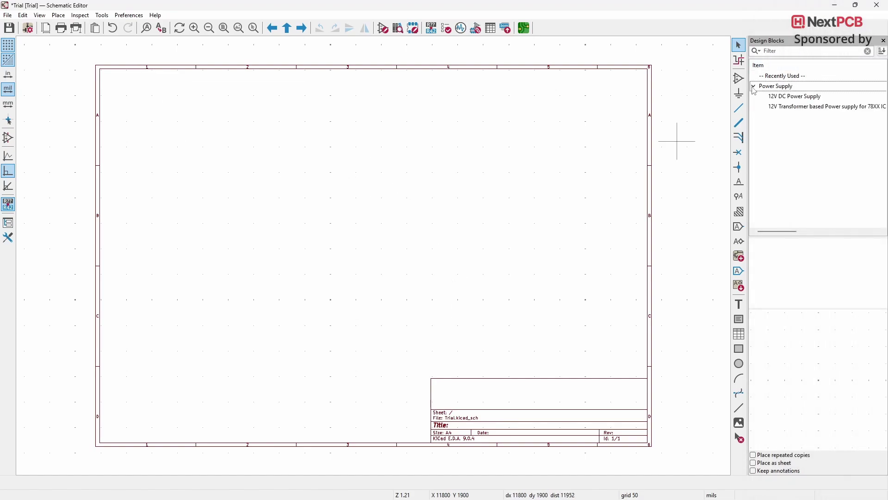
double_click(795, 96)
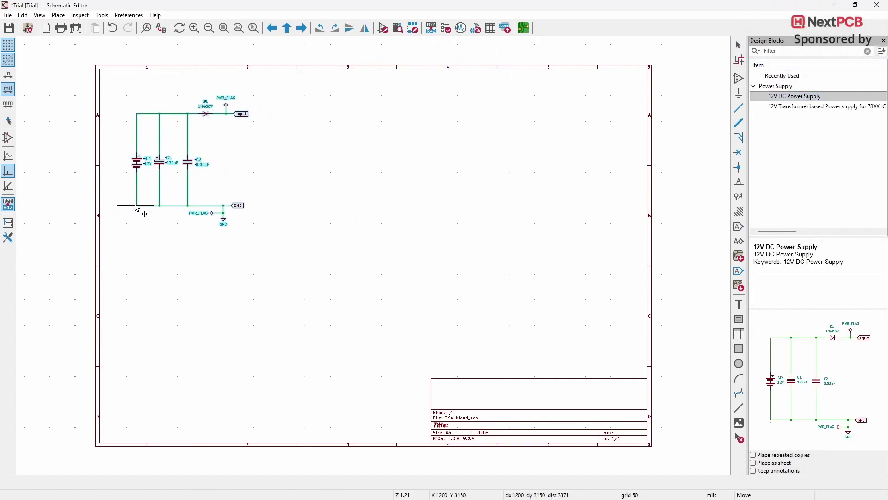
left_click(137, 205)
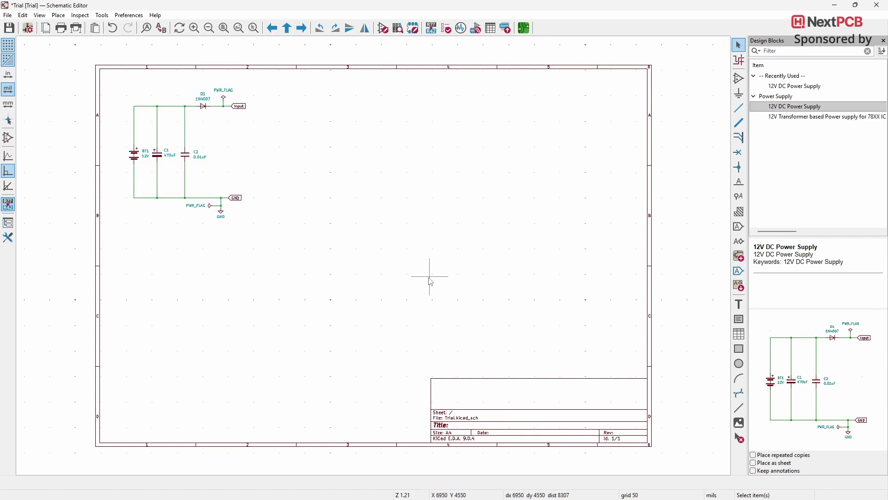
double_click(826, 117)
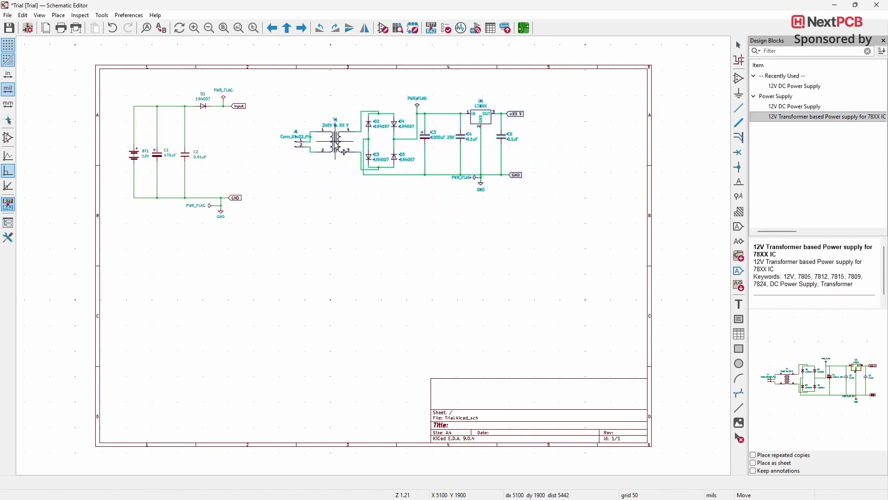
left_click(345, 151)
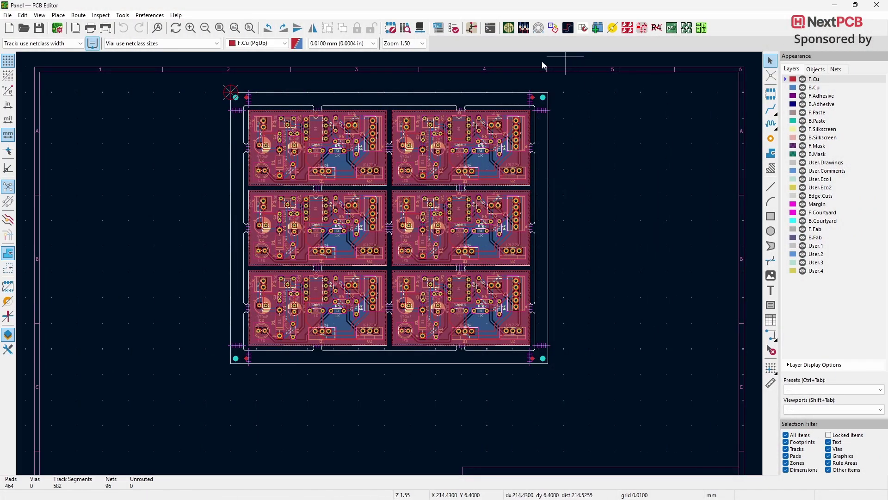
Step: Inspect the six-board panel in the 3D Viewer
left_click(419, 29)
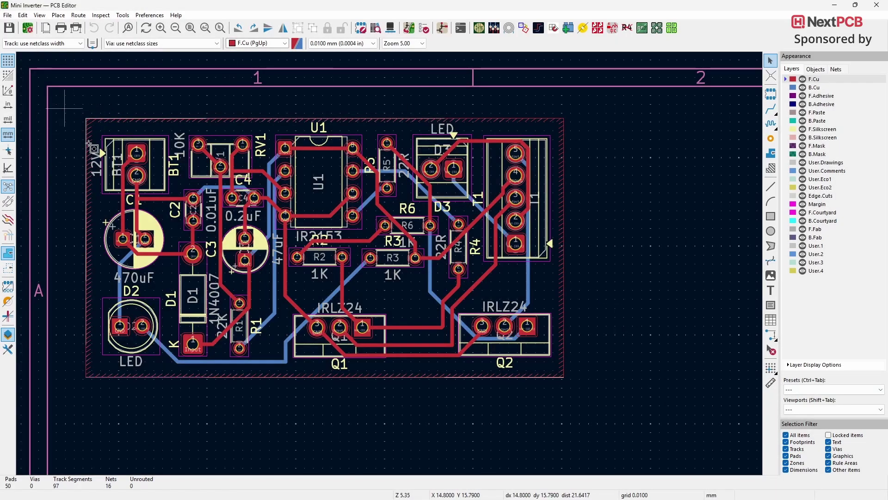
Step: Select the whole board layout and move it to a new position
left_click_drag(62, 104, 587, 407)
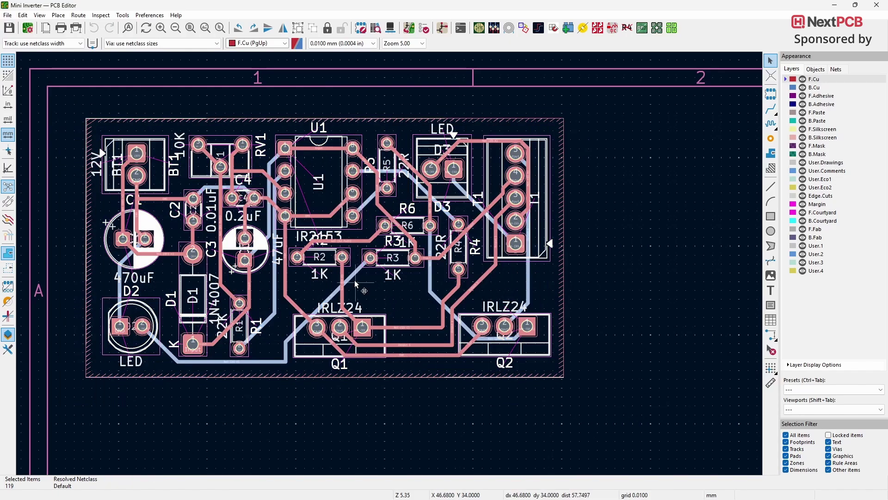
left_click_drag(353, 277, 370, 277)
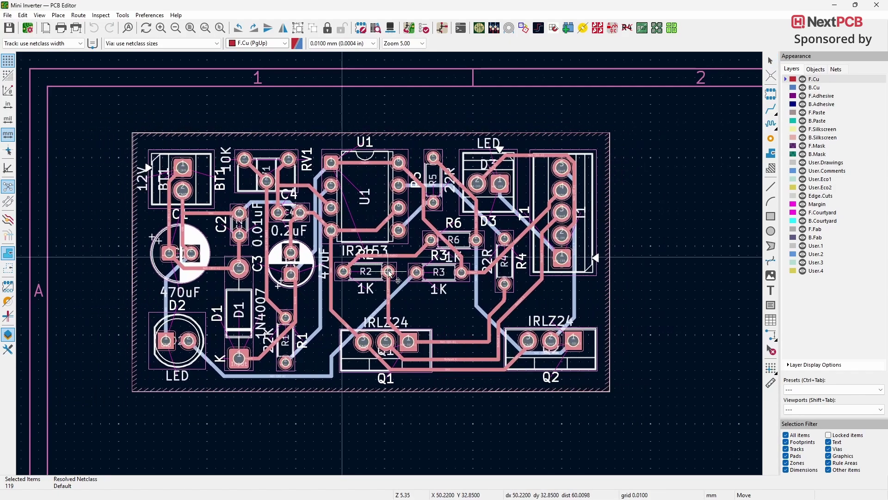
left_click(333, 261)
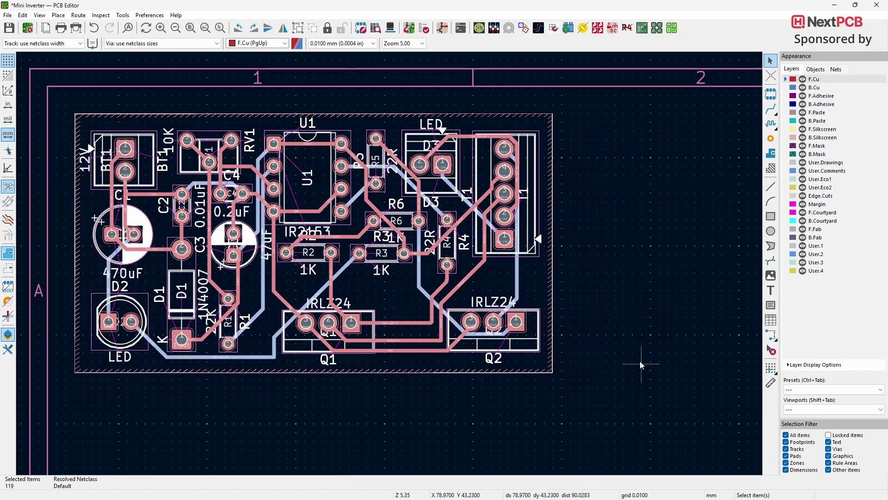
left_click(621, 349)
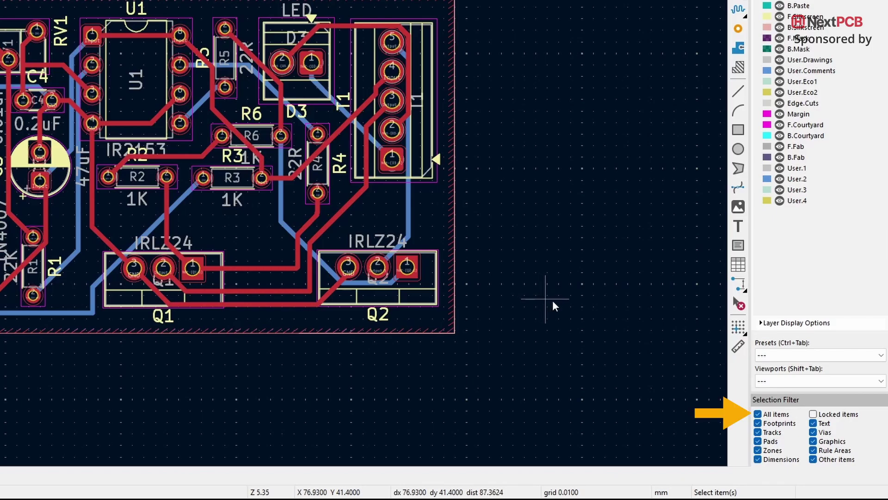
Step: Limit the Selection Filter to tracks, then select and delete every track on the board
left_click(758, 415)
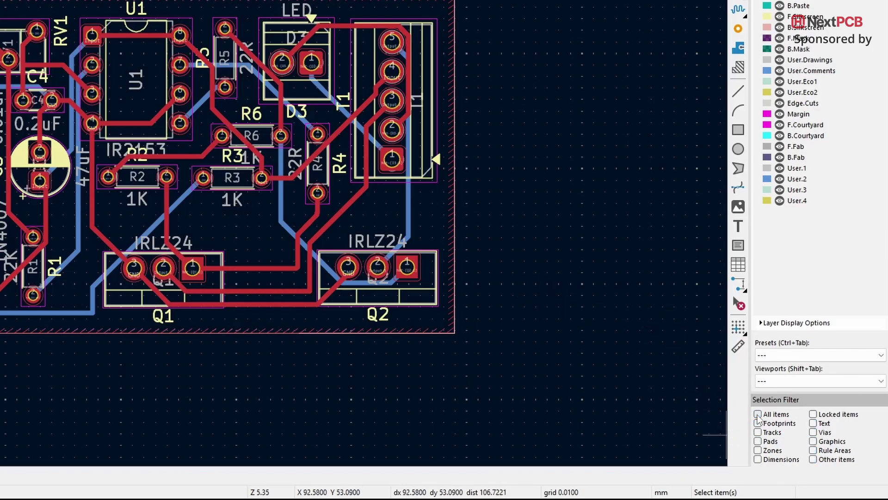
left_click(758, 432)
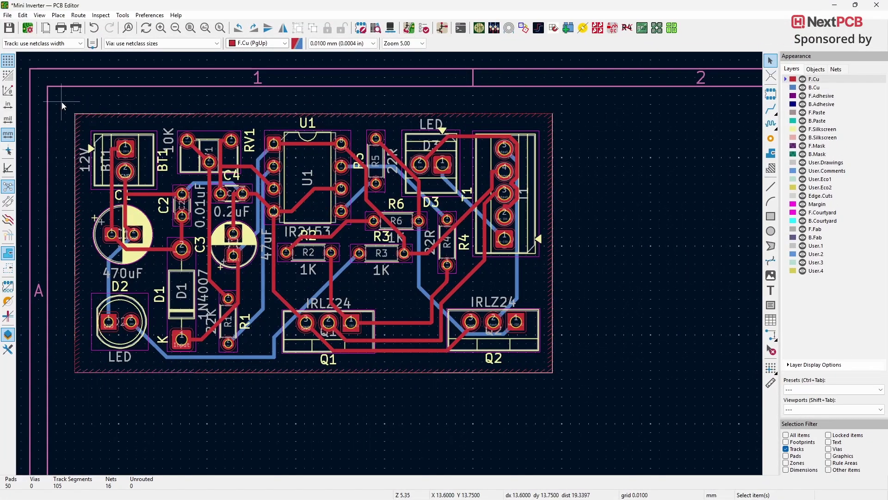
left_click_drag(61, 106, 583, 424)
key("Delete")
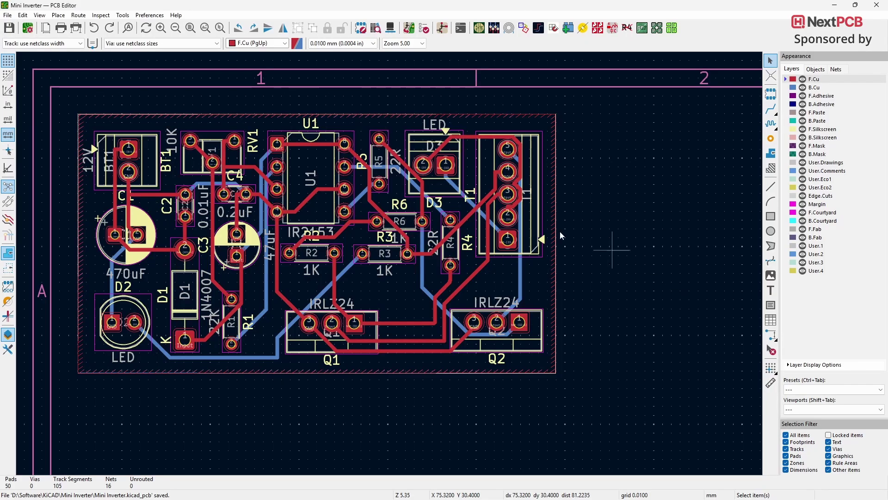
Step: Add the Phoenix MPT terminal-block .step model to footprint BT1's 3D models
left_click(391, 27)
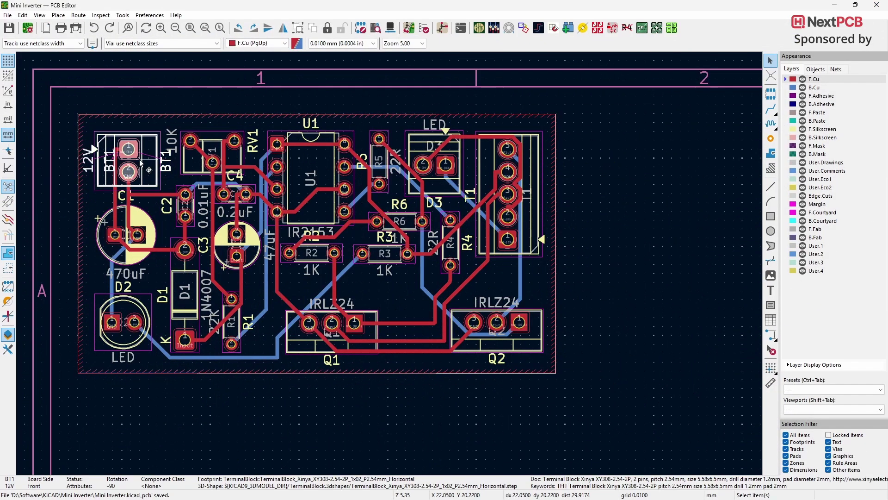
double_click(139, 159)
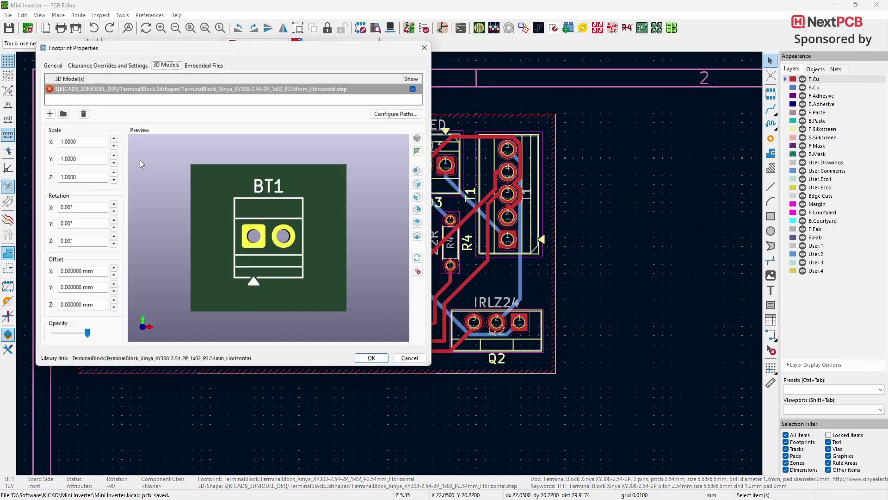
left_click(48, 114)
left_click(399, 100)
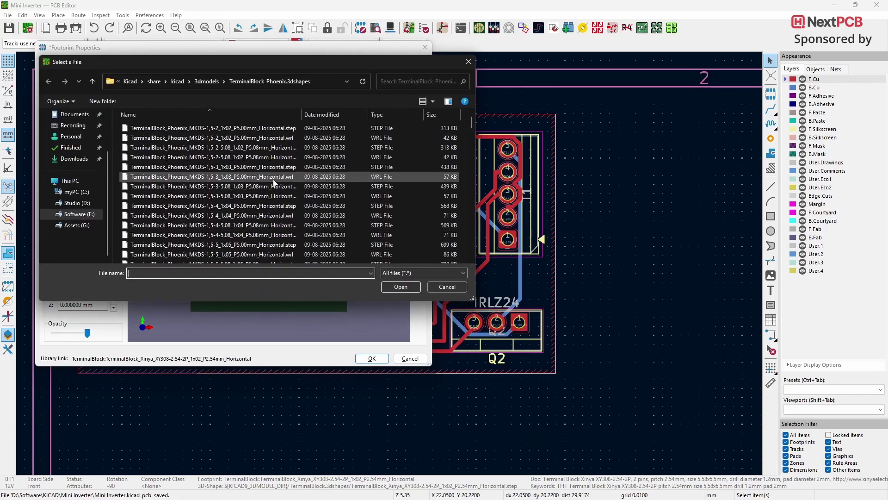
scroll(263, 208, "down", 3)
scroll(263, 229, "down", 5)
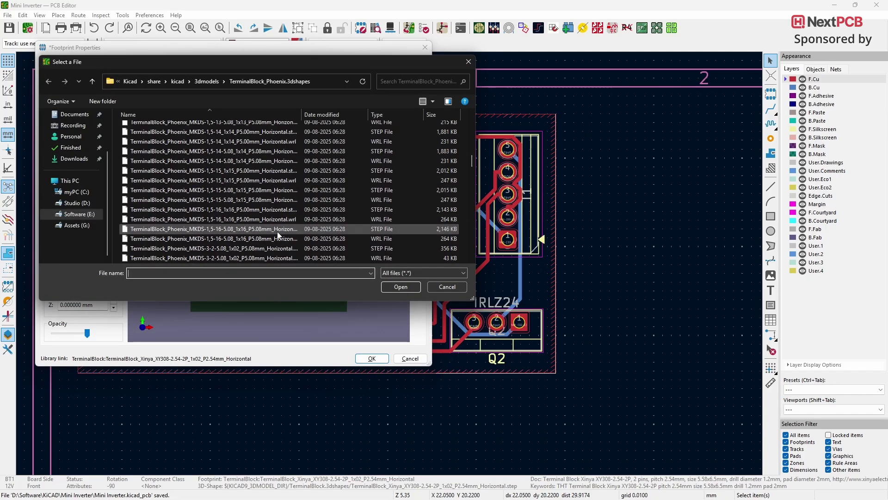
scroll(258, 209, "down", 5)
double_click(246, 190)
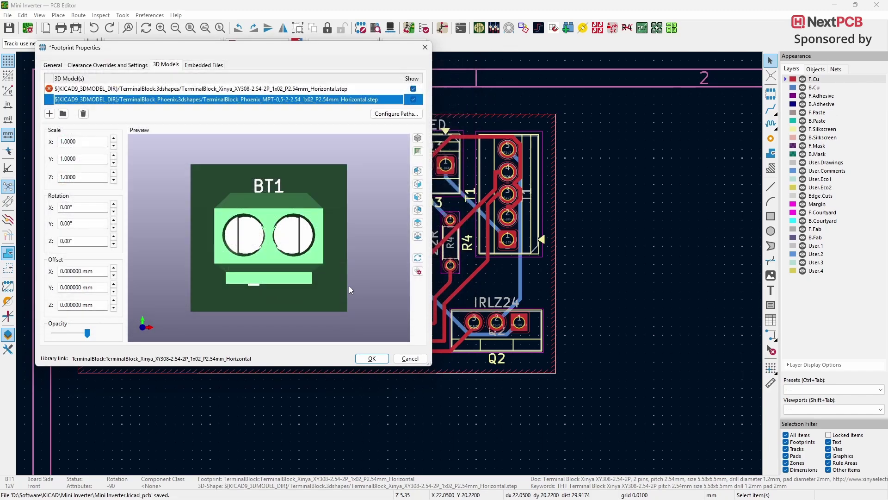
left_click(372, 358)
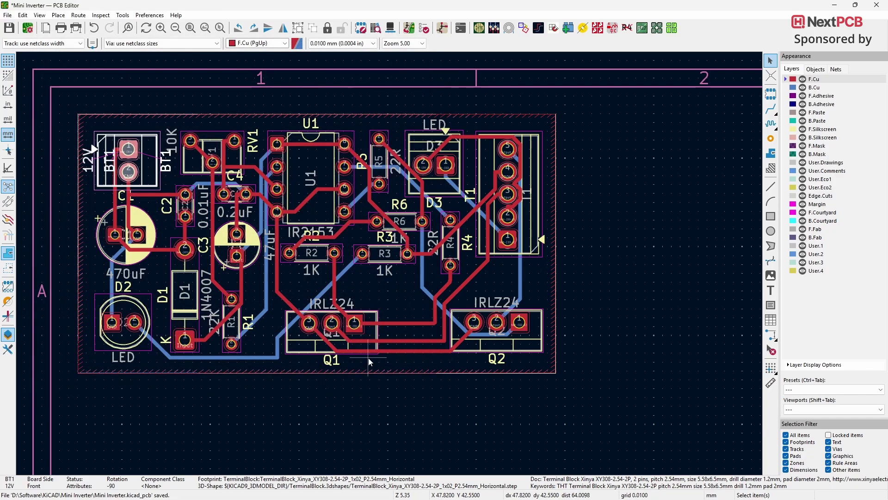
Step: Open the 3D Viewer and orbit the board to a tilted perspective
left_click(393, 29)
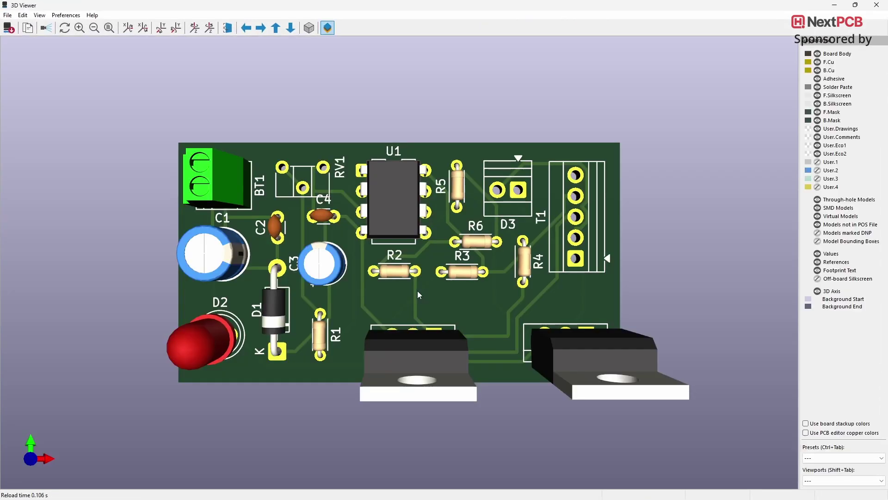
left_click_drag(417, 291, 420, 279)
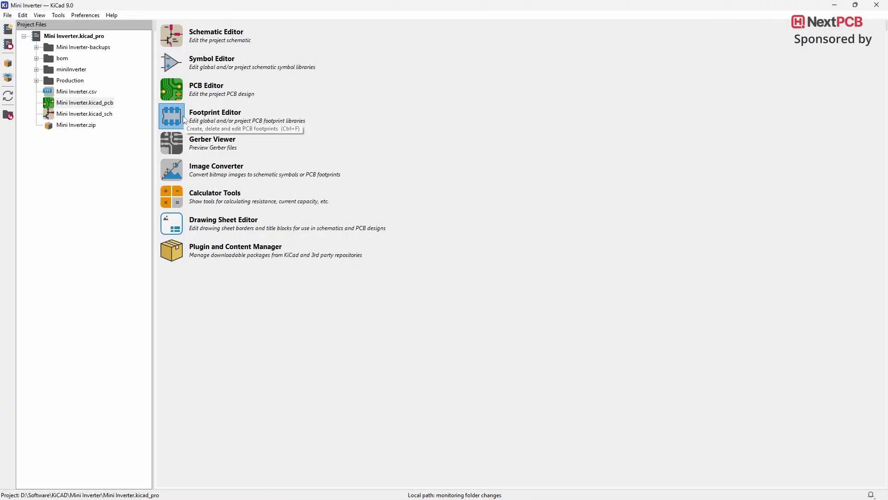
Step: Load the Xinya XY308-2P footprint in Footprint Editor and add the Phoenix MPT 3D model
left_click(182, 116)
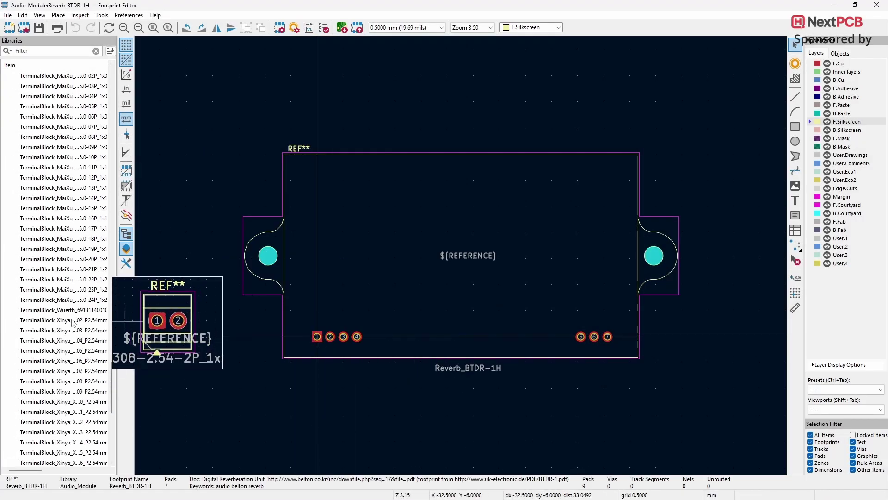
double_click(64, 319)
key("e")
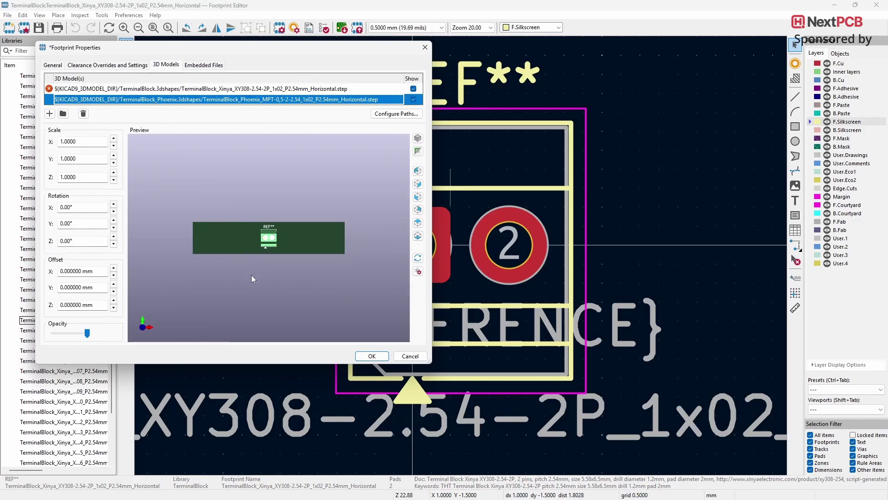
mouse_move(258, 275)
left_mouse_down()
mouse_move(285, 308)
mouse_move(320, 304)
left_mouse_up()
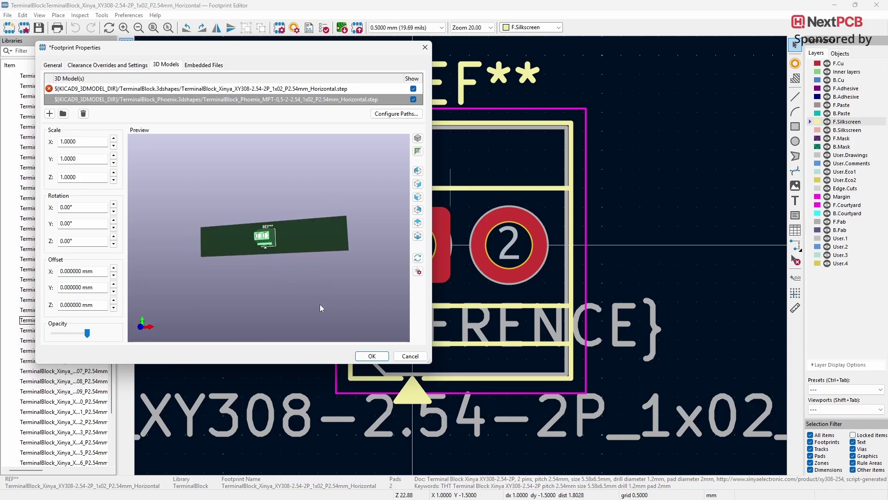
left_click(368, 357)
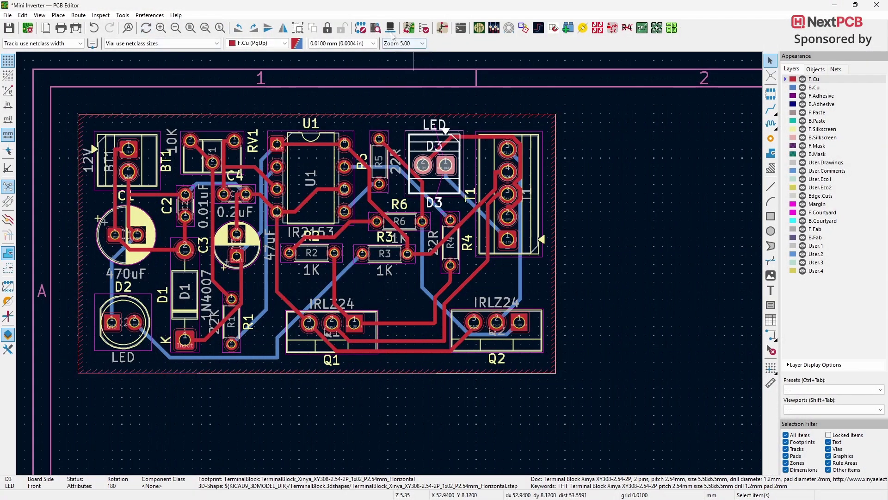
Step: Update D3 from its library footprint, then orbit the 3D view to see its terminal block
left_click(390, 28)
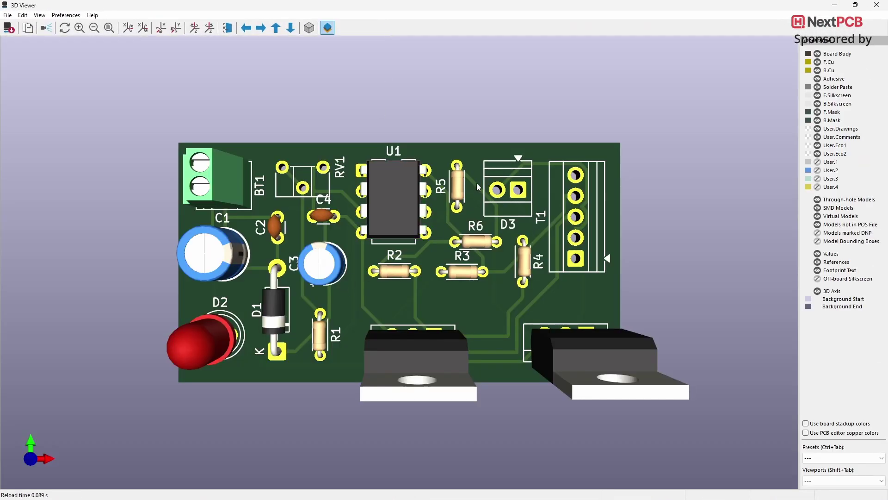
left_click(875, 4)
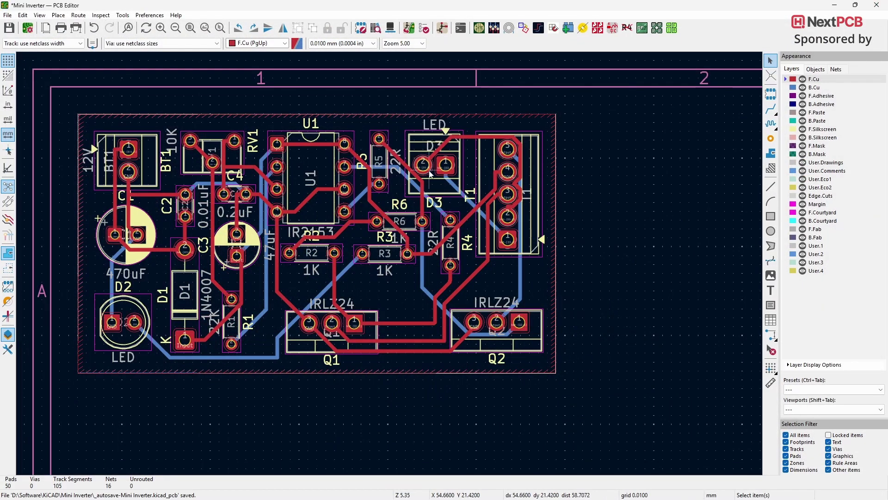
left_click(434, 150)
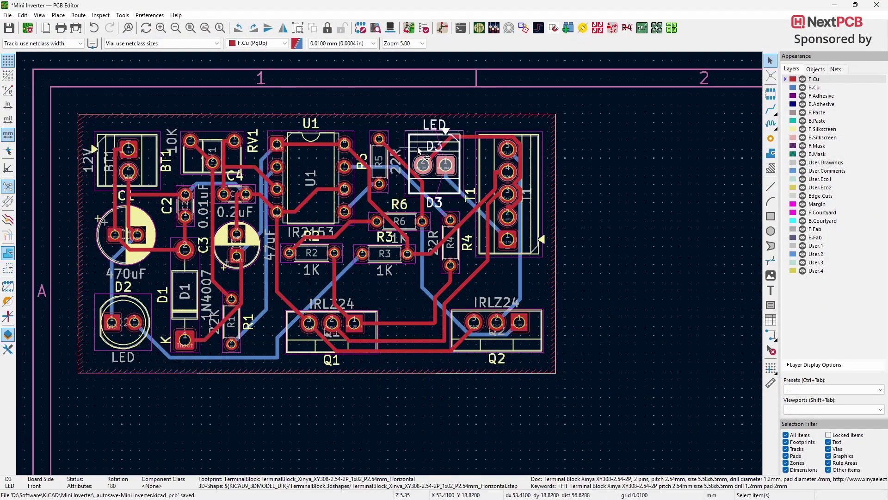
right_click(422, 104)
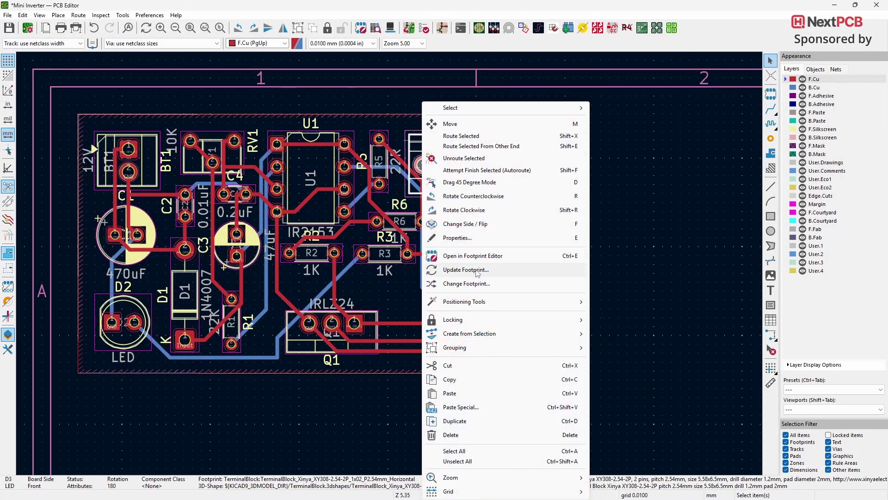
left_click(477, 271)
left_click(279, 289)
left_click(317, 289)
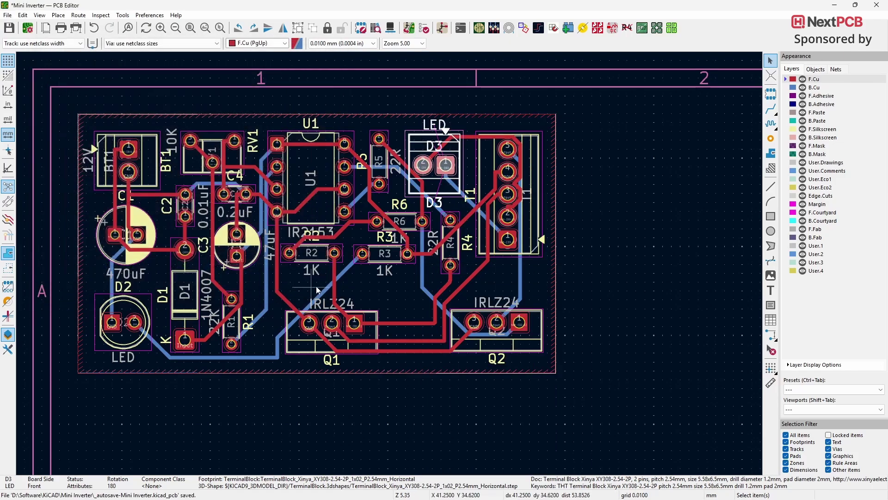
left_click(625, 208)
left_click(392, 28)
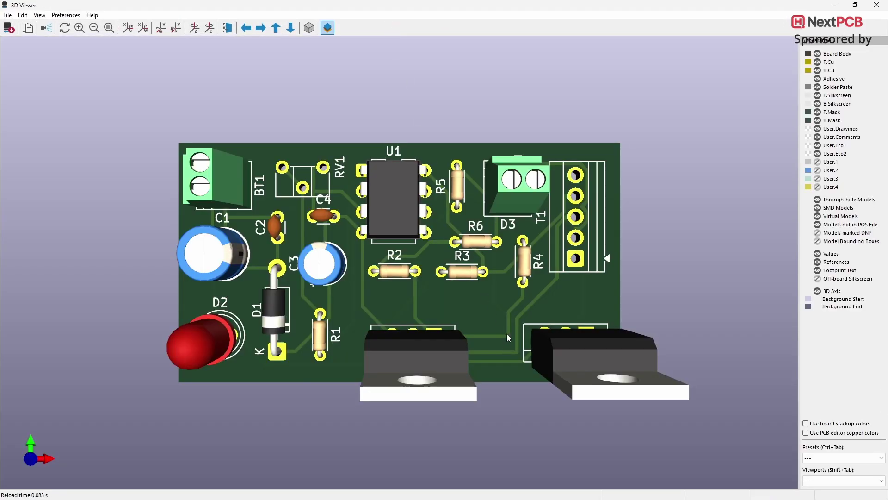
mouse_move(507, 335)
left_mouse_down()
mouse_move(415, 245)
mouse_move(474, 233)
mouse_move(493, 277)
mouse_move(423, 241)
left_mouse_up()
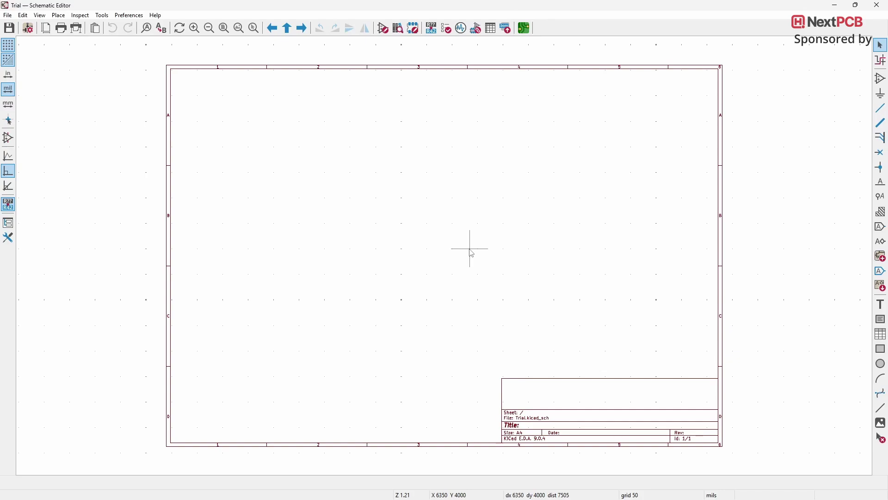
Step: Start the Add Symbol tool in the empty Trial schematic
left_click(880, 77)
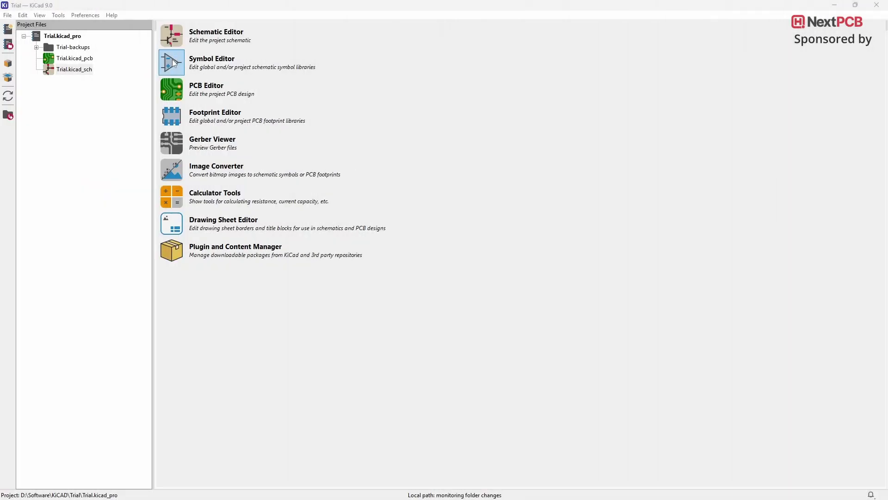
Step: Load the Device:R resistor symbol in Symbol Editor
left_click(178, 63)
scroll(69, 139, "down", 5)
scroll(69, 139, "down", 5)
double_click(18, 137)
scroll(69, 139, "down", 5)
scroll(70, 139, "down", 5)
scroll(70, 138, "down", 5)
left_click_drag(137, 108, 136, 150)
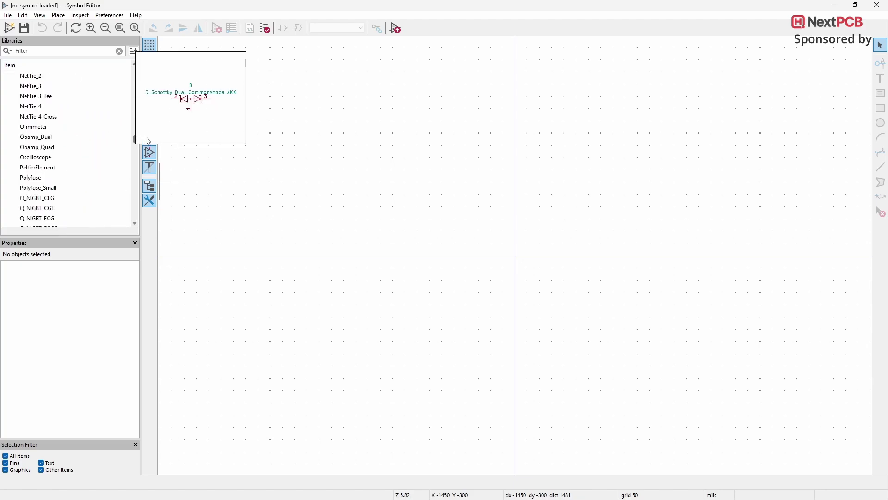
double_click(27, 116)
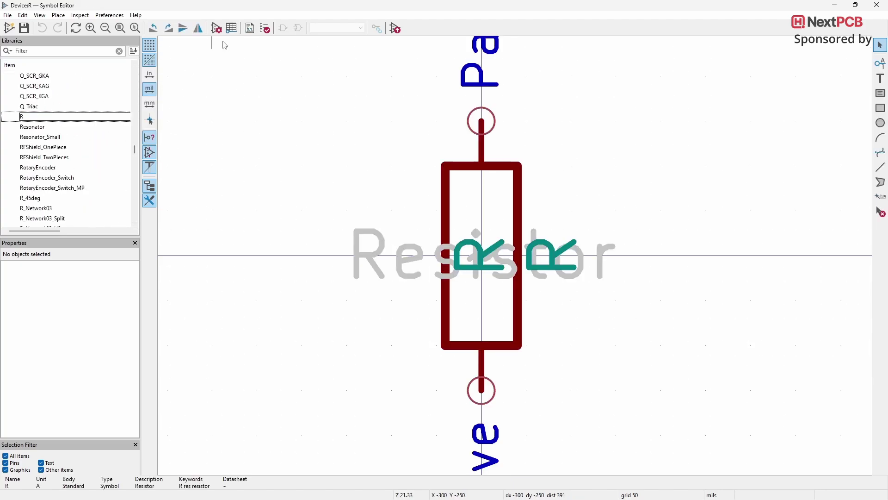
Step: Assign footprint R_Axial_DIN0204 to the resistor symbol and save it
left_click(216, 28)
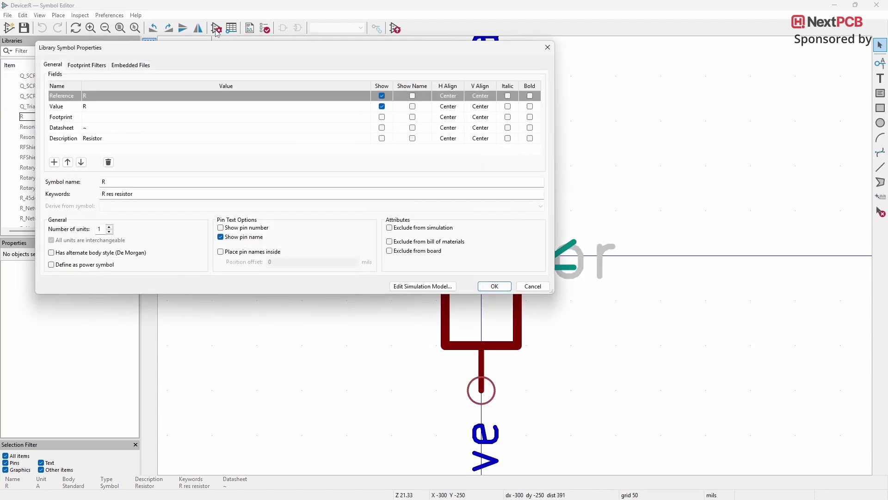
left_click(117, 118)
left_click(365, 119)
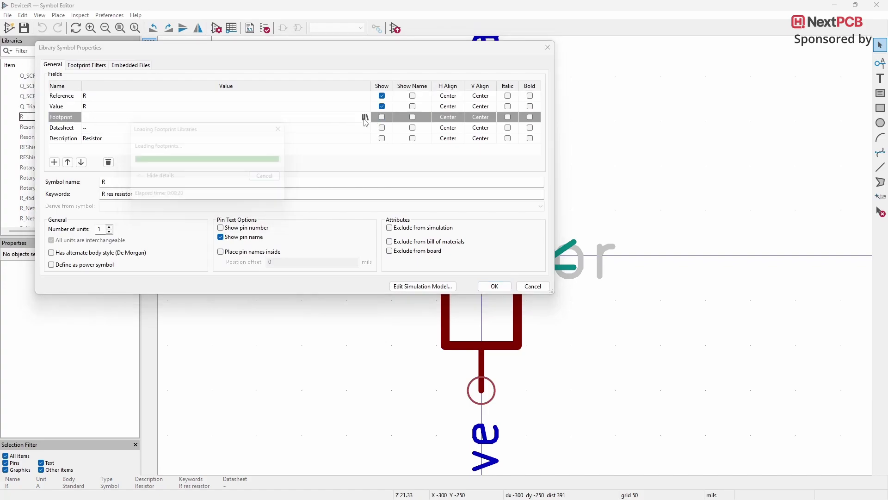
type("res")
left_click(200, 203)
double_click(201, 223)
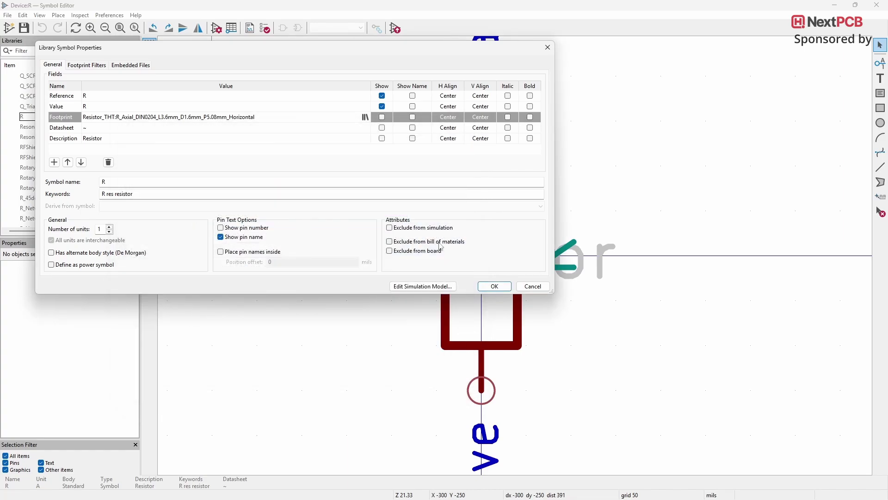
left_click(495, 286)
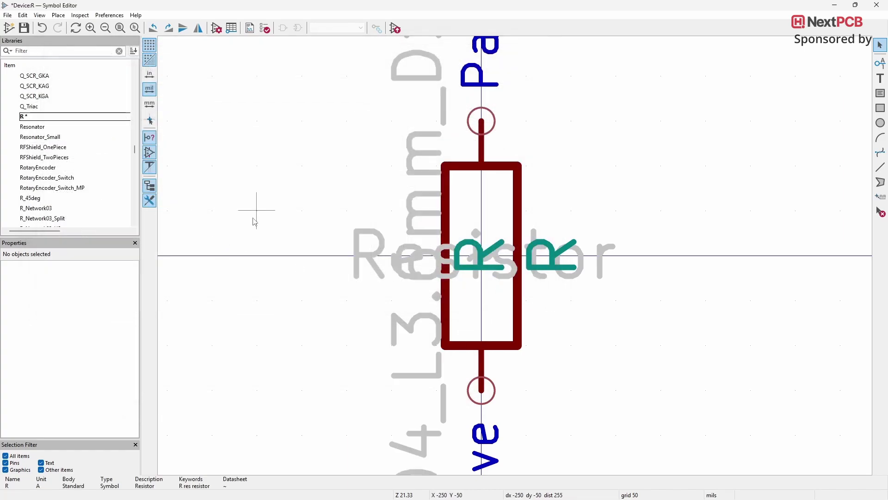
left_click(25, 27)
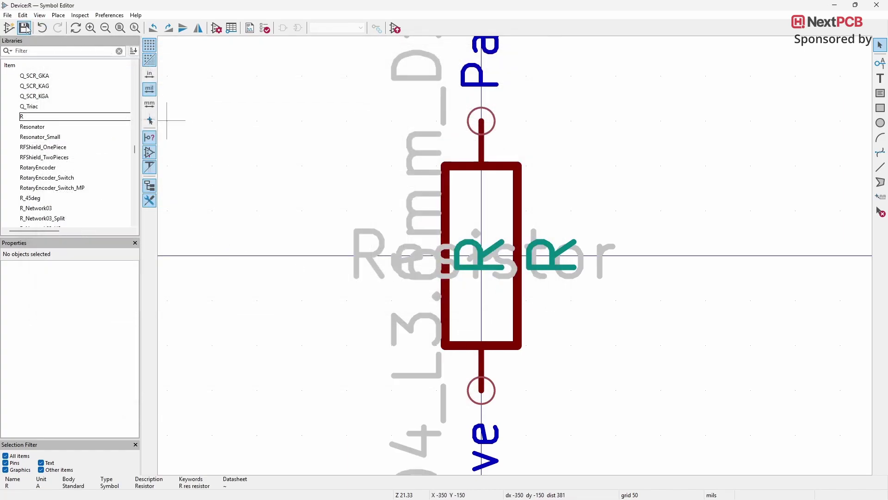
key("alt+Tab")
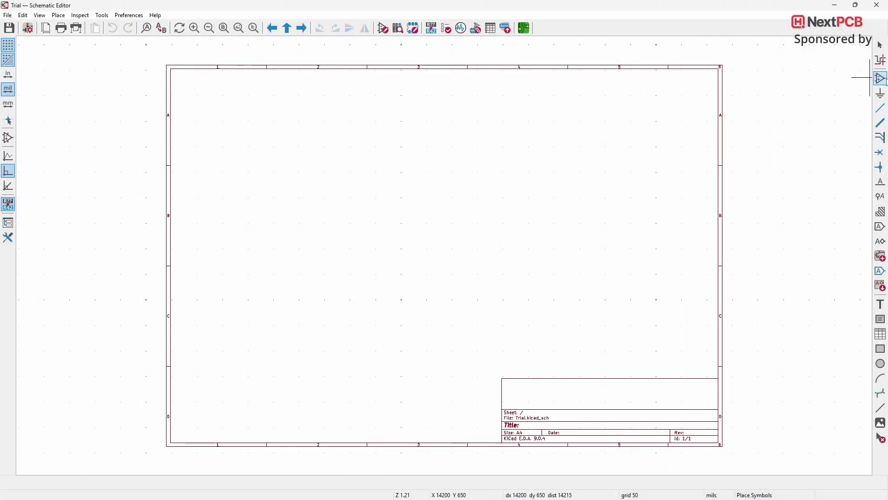
Step: Run ERC on the Mini Inverter schematic, which reports zero errors and warnings
left_click(880, 78)
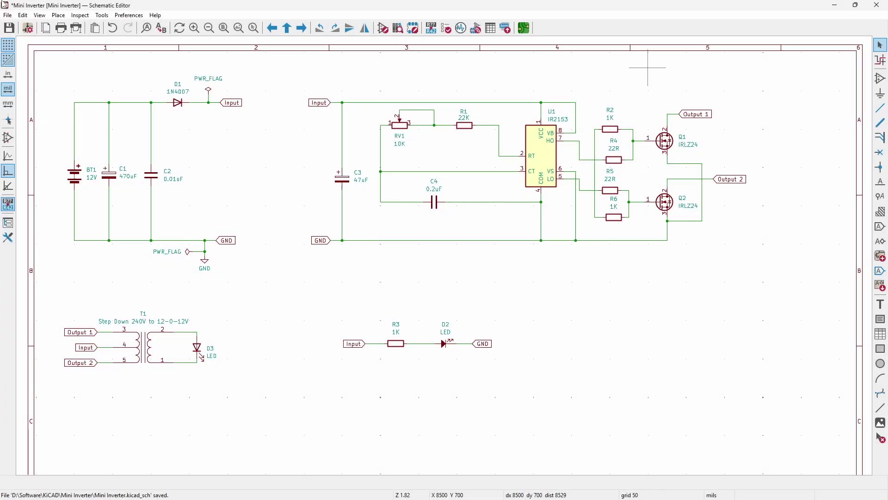
left_click(446, 28)
left_click(286, 224)
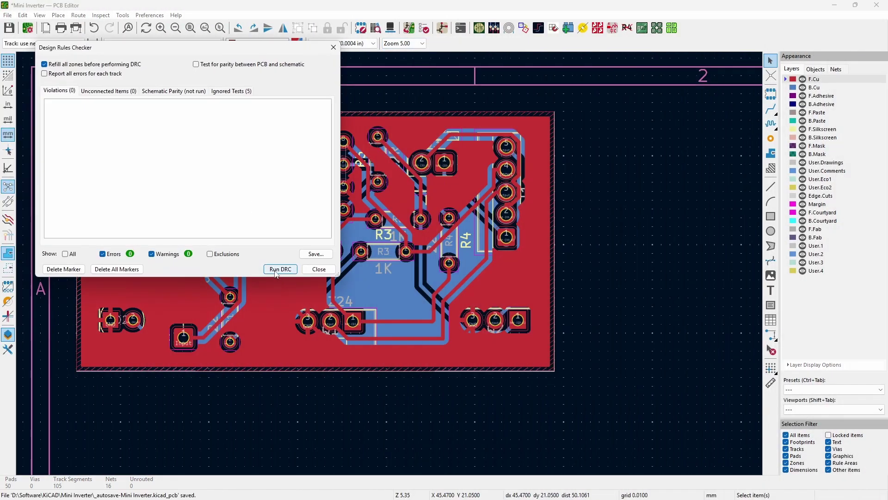
Step: Run DRC, rerun it with schematic parity enabled, and toggle the warnings display
left_click(279, 268)
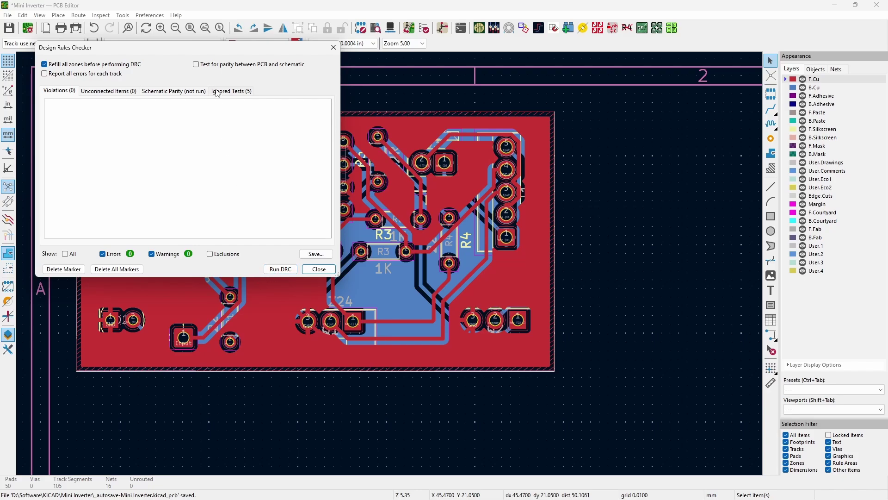
left_click(198, 65)
left_click(276, 271)
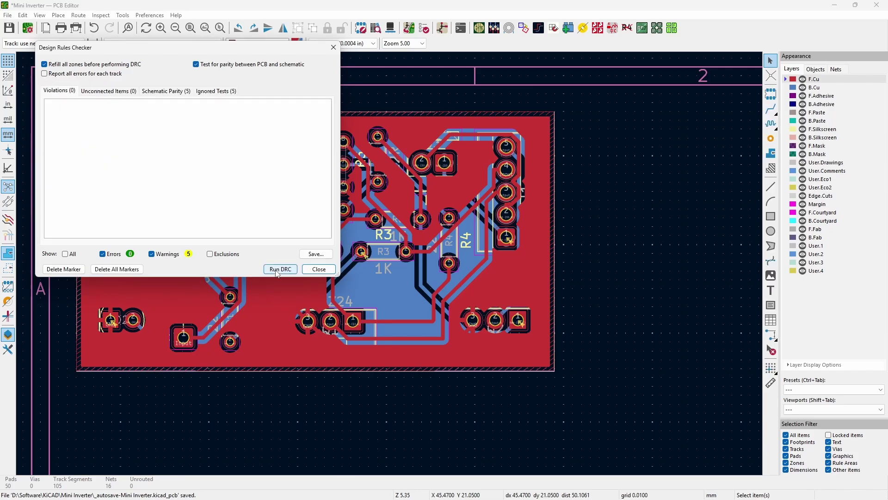
left_click(152, 254)
left_click(153, 254)
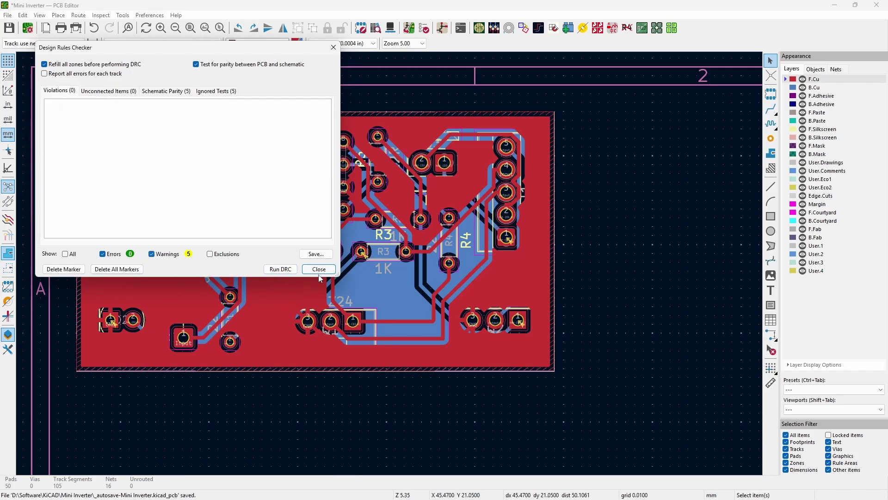